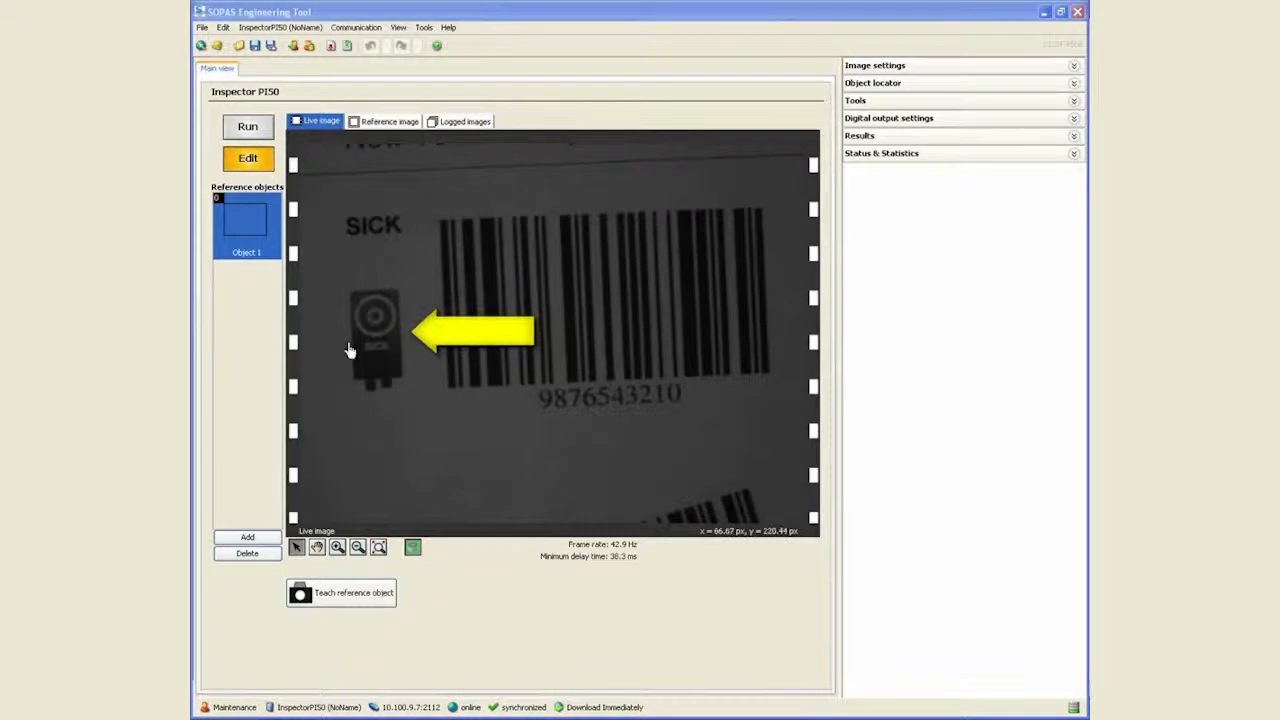
# Step: Automatically adjust the image exposure and gain, and teach the reference object from the live image
pyautogui.click(885, 66)
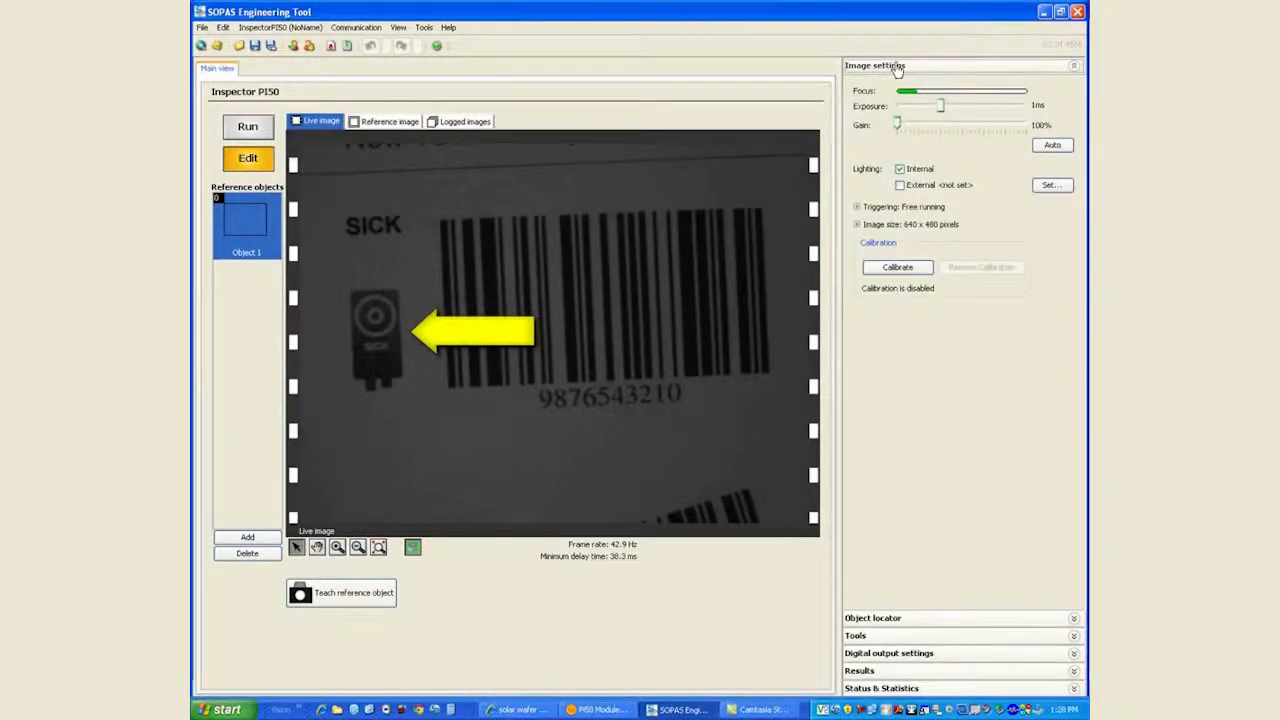
pyautogui.click(1055, 148)
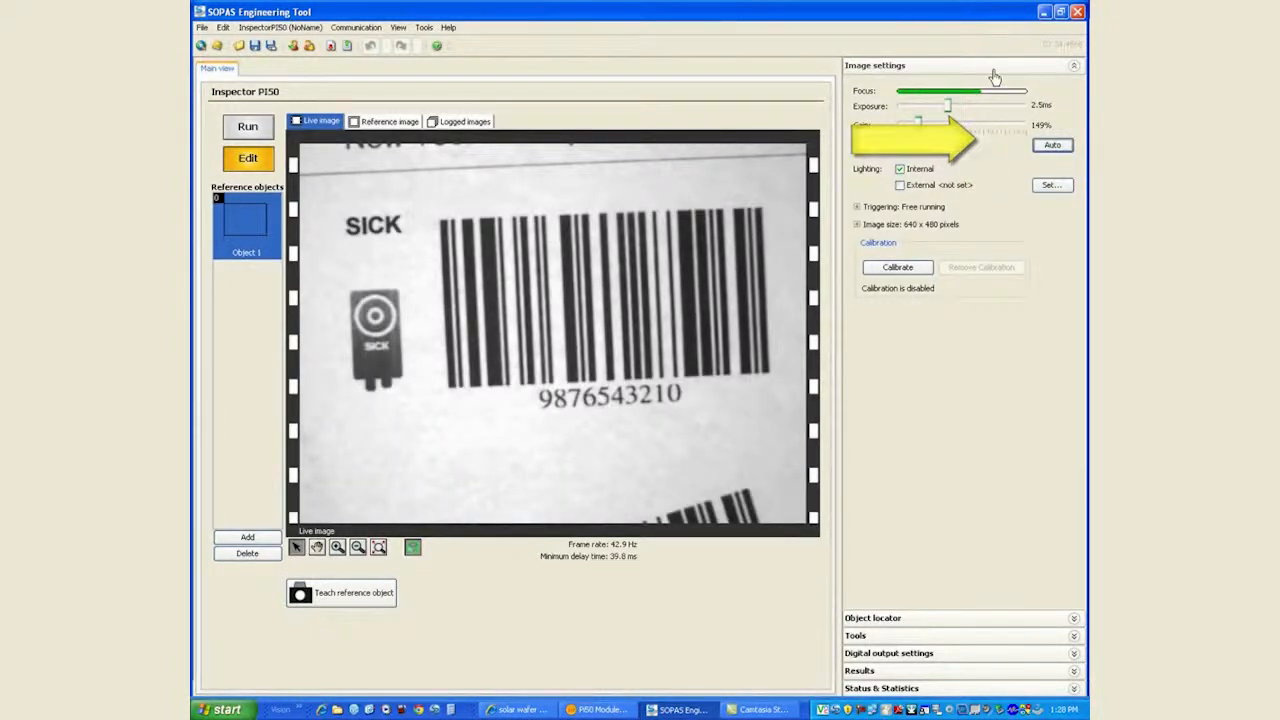
pyautogui.click(993, 68)
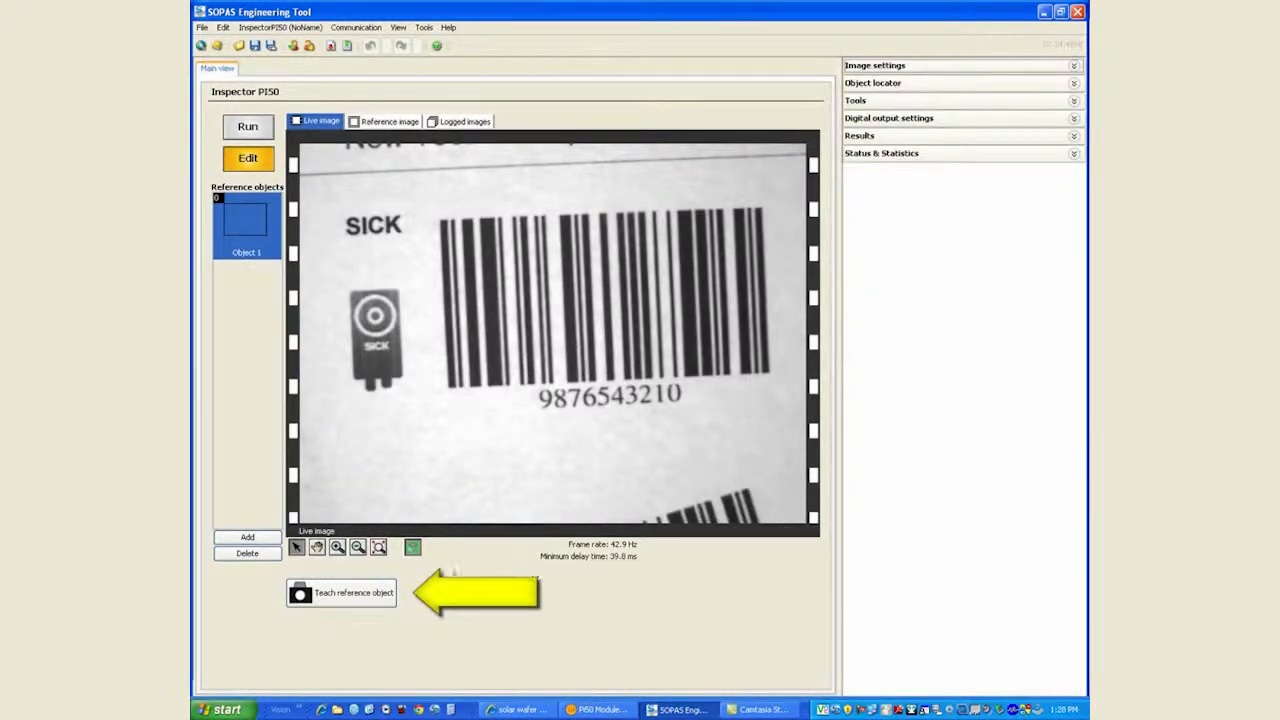
pyautogui.click(366, 600)
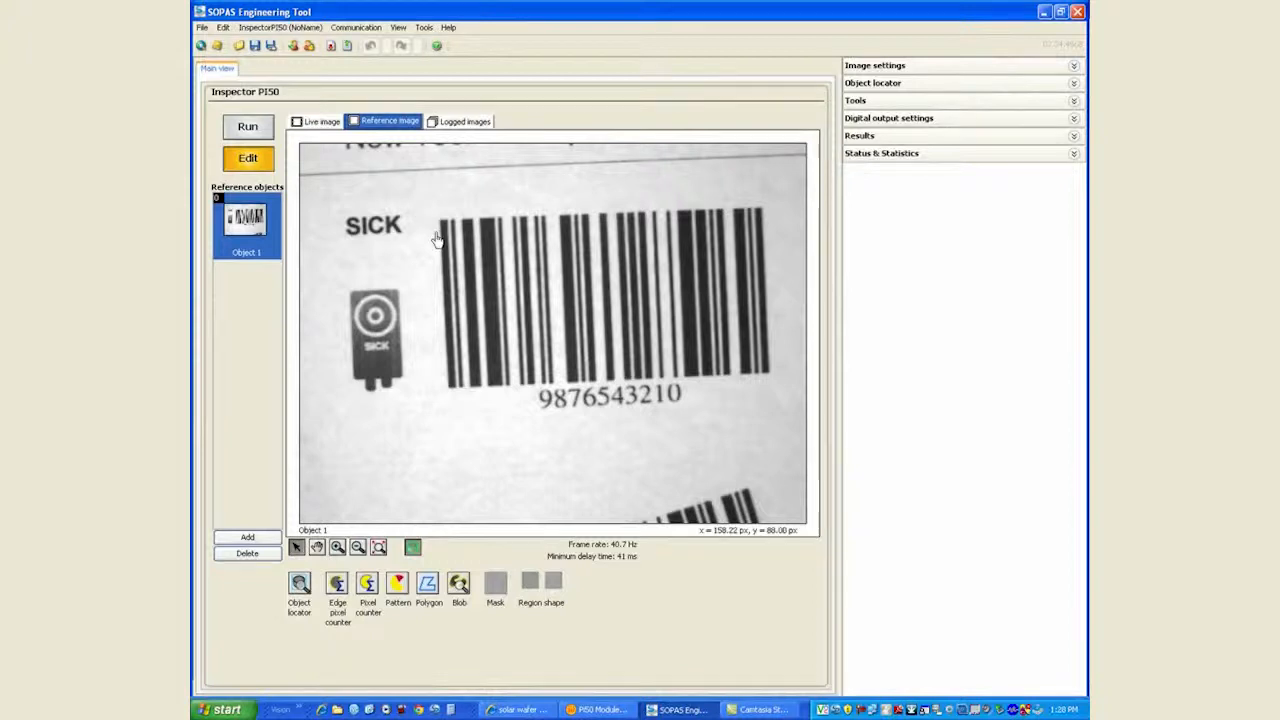
# Step: Add a rectangular object locator around the large barcode, rotating and resizing its region to match the barcode's tilt and extent
pyautogui.click(302, 590)
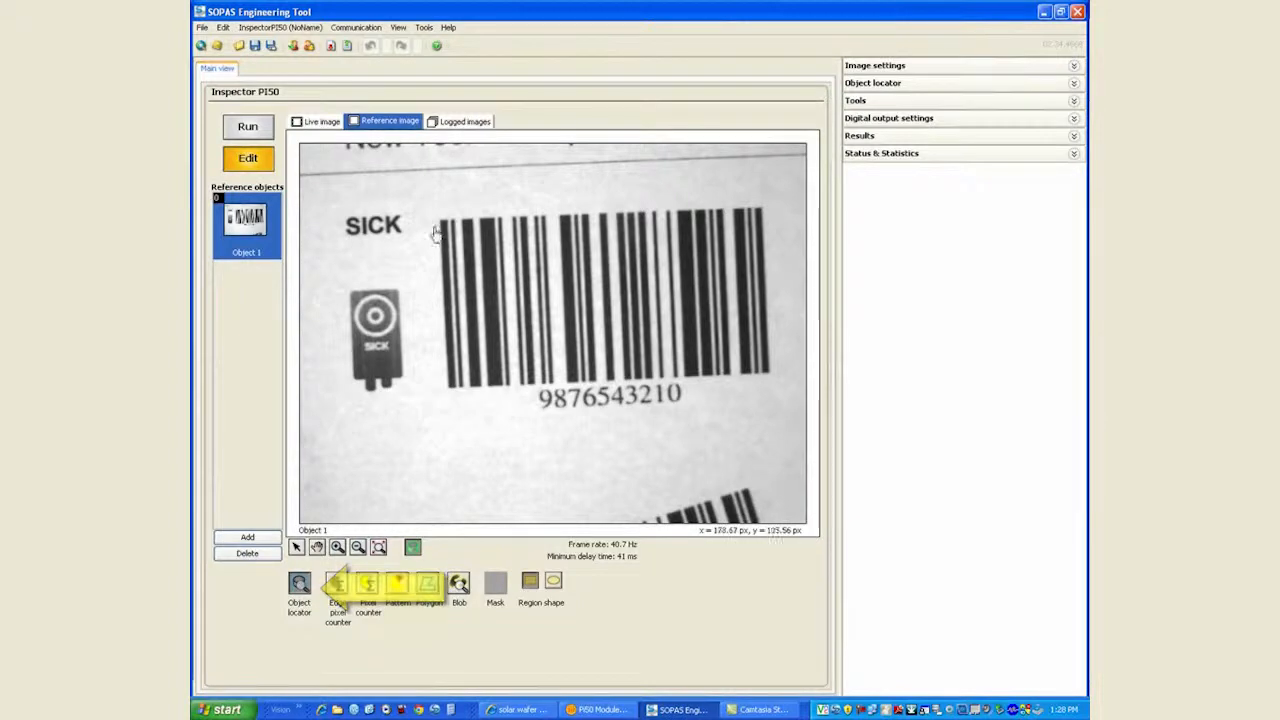
pyautogui.moveTo(433, 213); pyautogui.dragTo(784, 382)
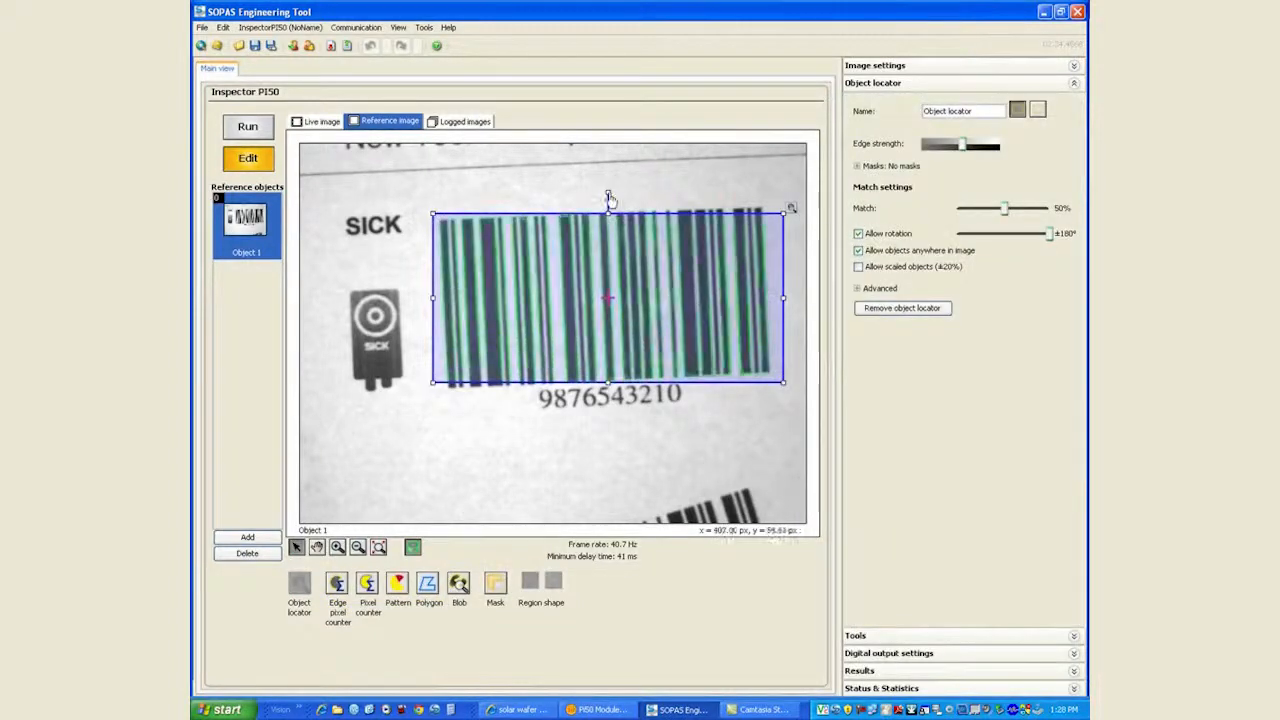
pyautogui.moveTo(609, 197); pyautogui.dragTo(602, 187)
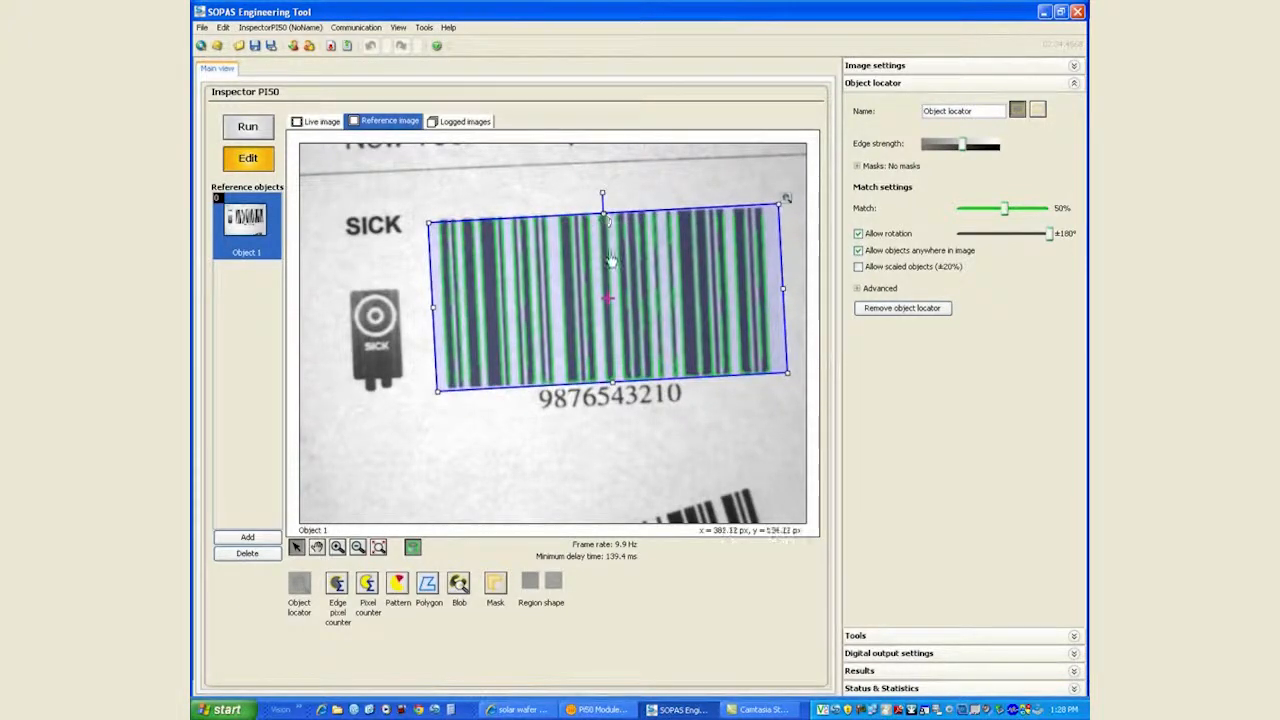
pyautogui.moveTo(788, 364); pyautogui.dragTo(782, 376)
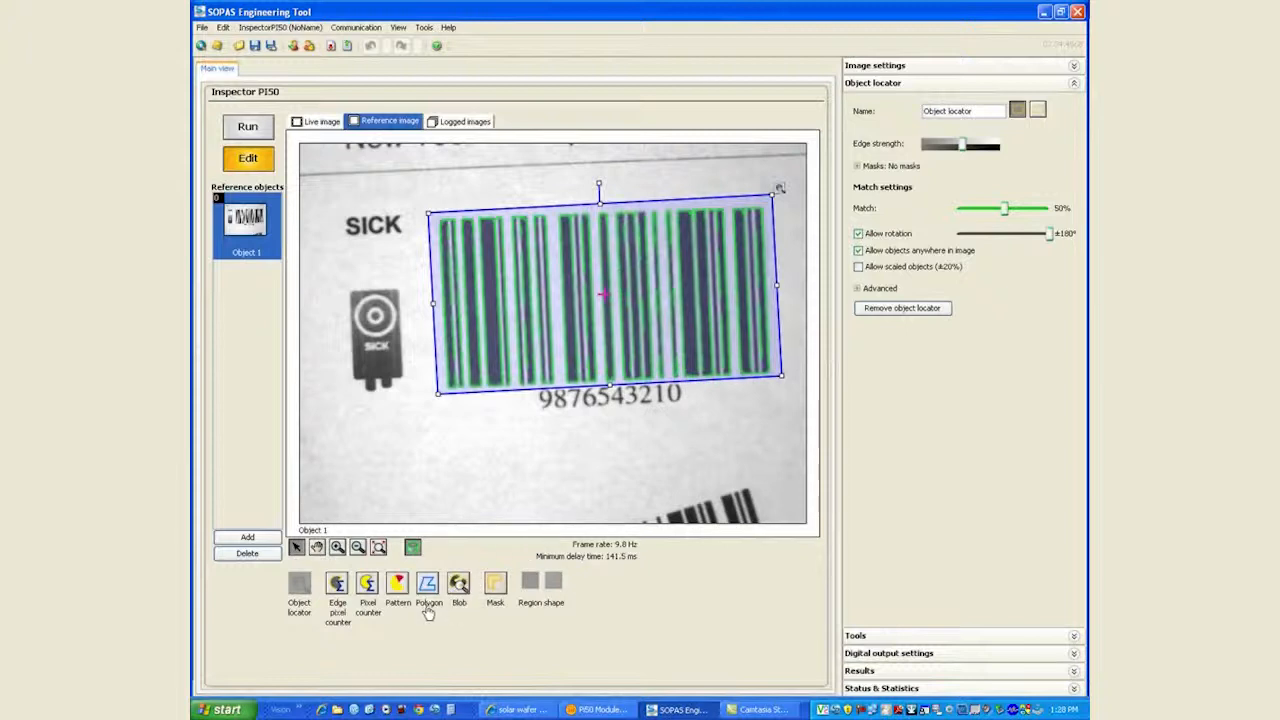
# Step: Mask the interior of the barcode in the object locator, rotating and stretching the mask so only the barcode's outer edges remain
pyautogui.click(491, 591)
pyautogui.moveTo(449, 232); pyautogui.dragTo(758, 372)
pyautogui.moveTo(603, 215); pyautogui.dragTo(600, 222)
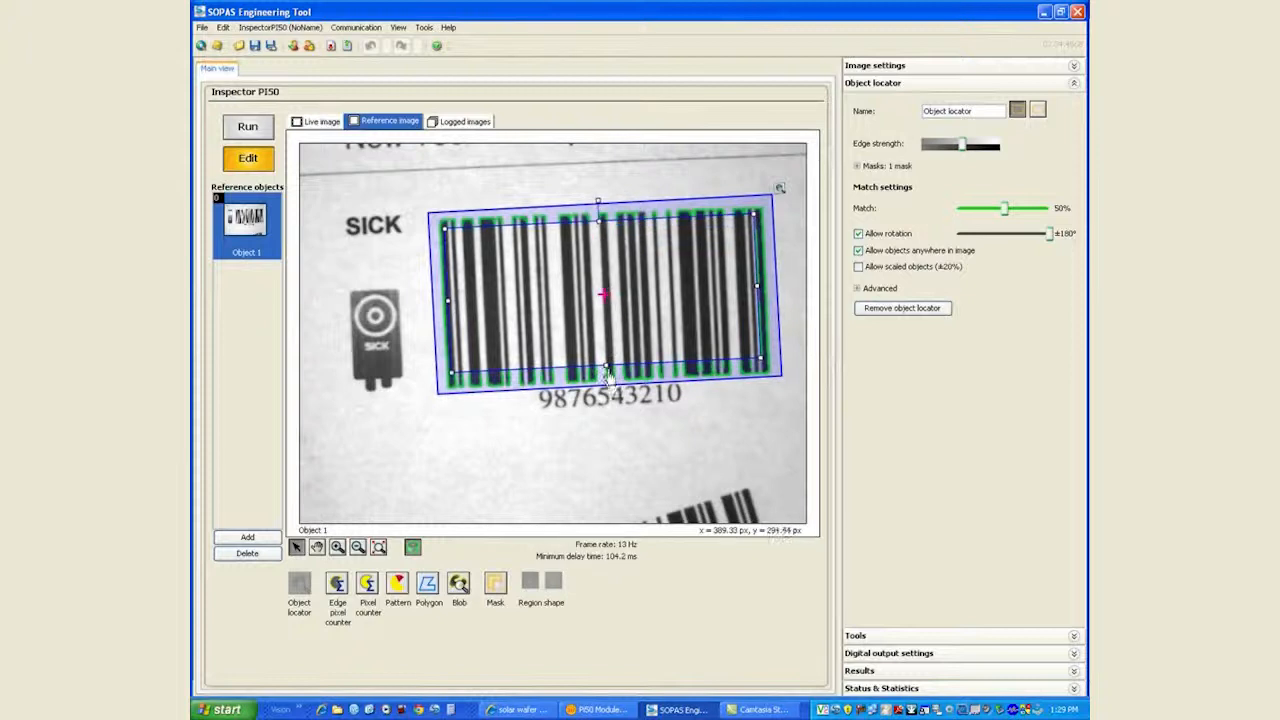
pyautogui.moveTo(608, 372); pyautogui.dragTo(606, 380)
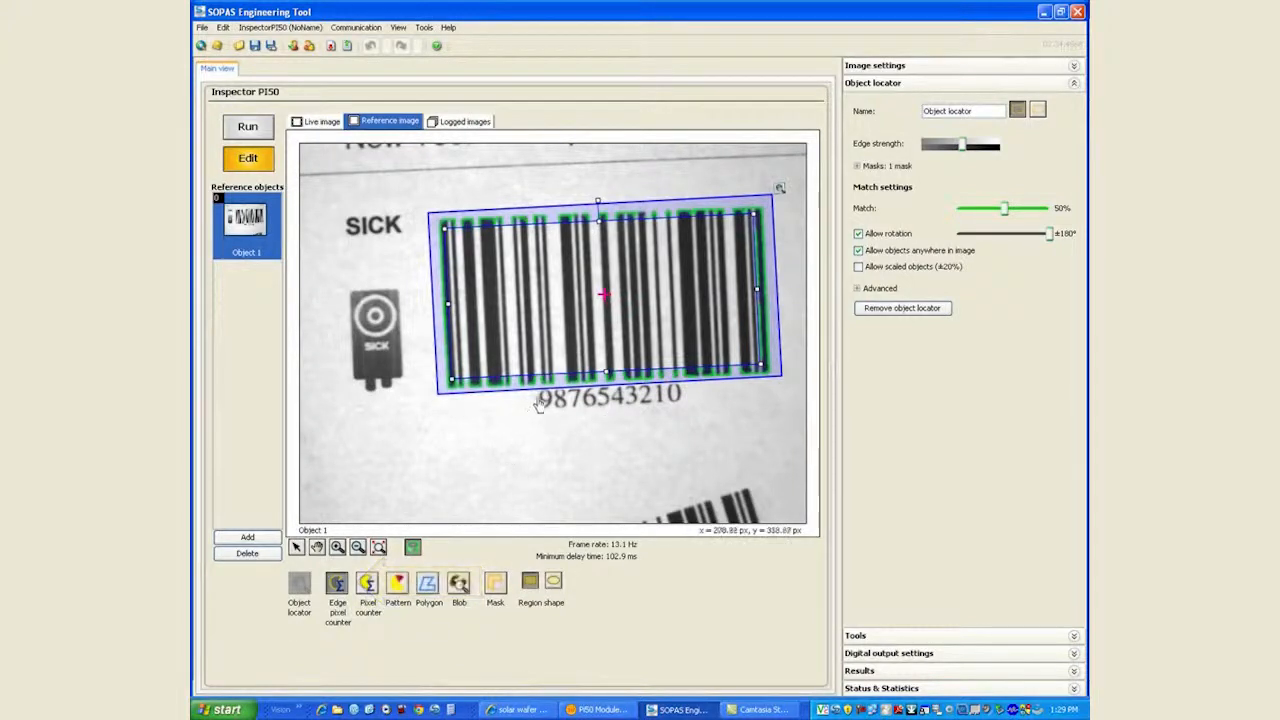
pyautogui.moveTo(537, 388); pyautogui.dragTo(692, 407)
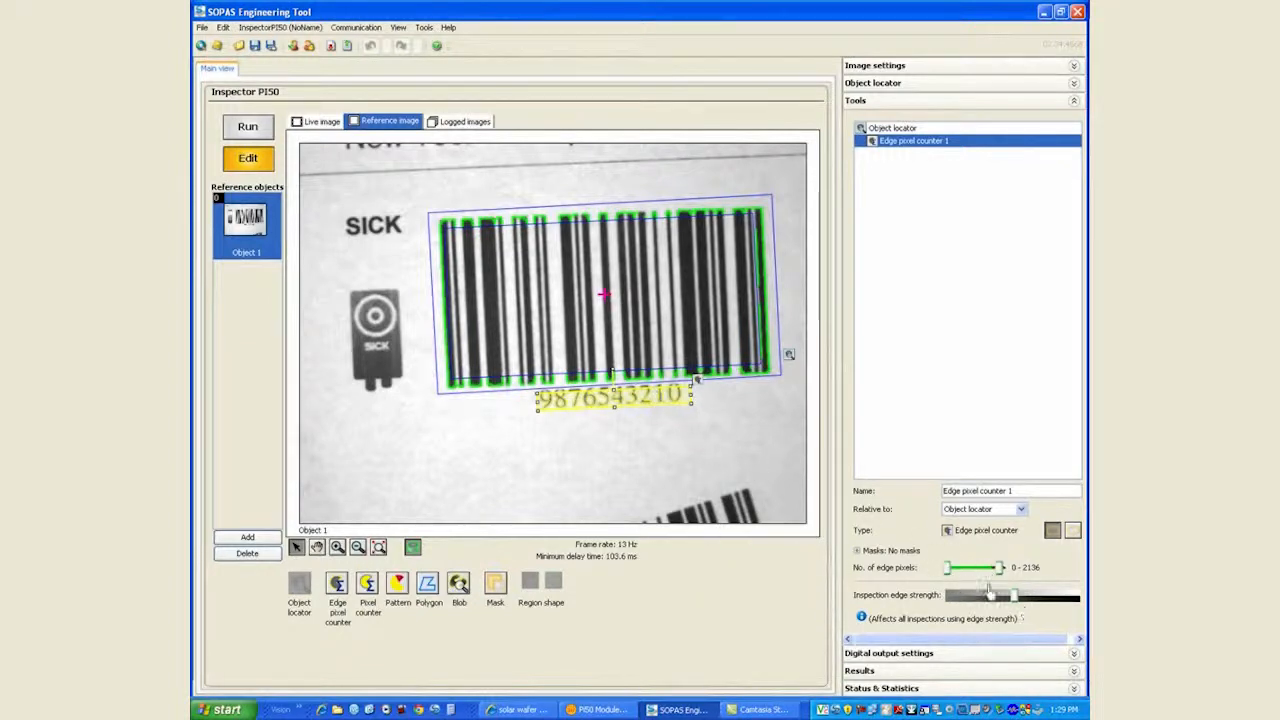
pyautogui.moveTo(948, 568); pyautogui.dragTo(977, 572)
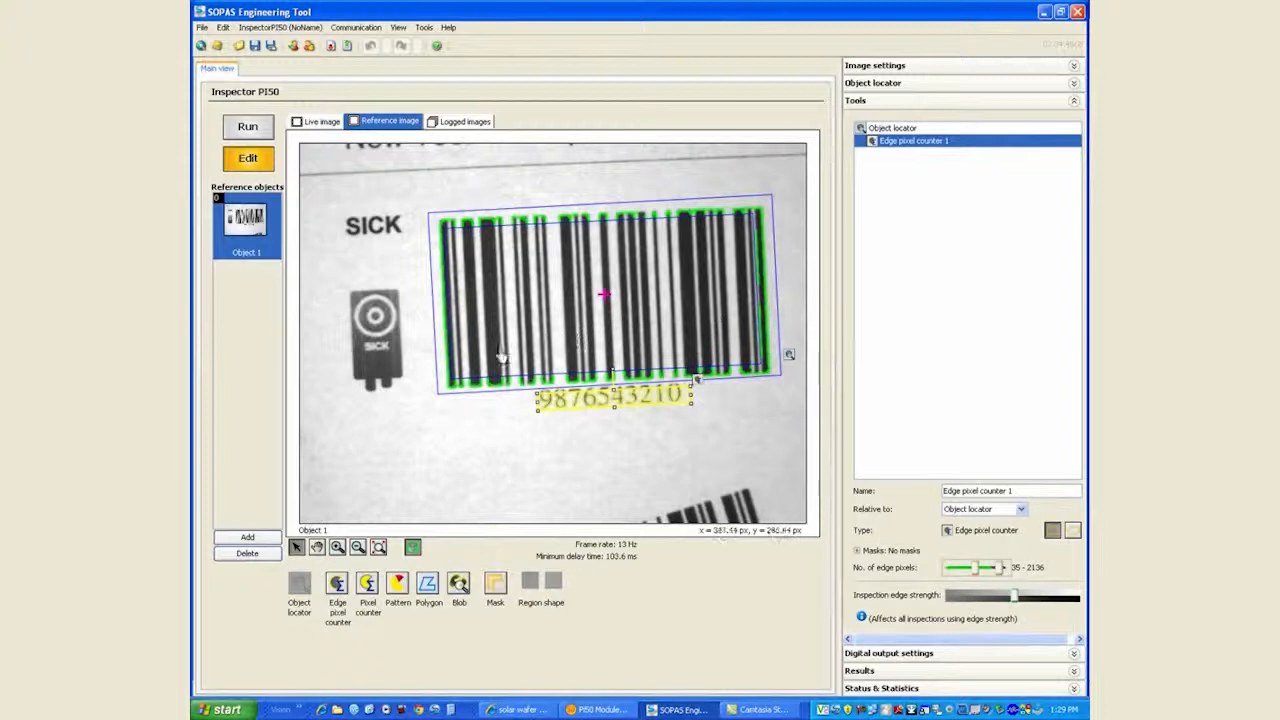
pyautogui.click(314, 122)
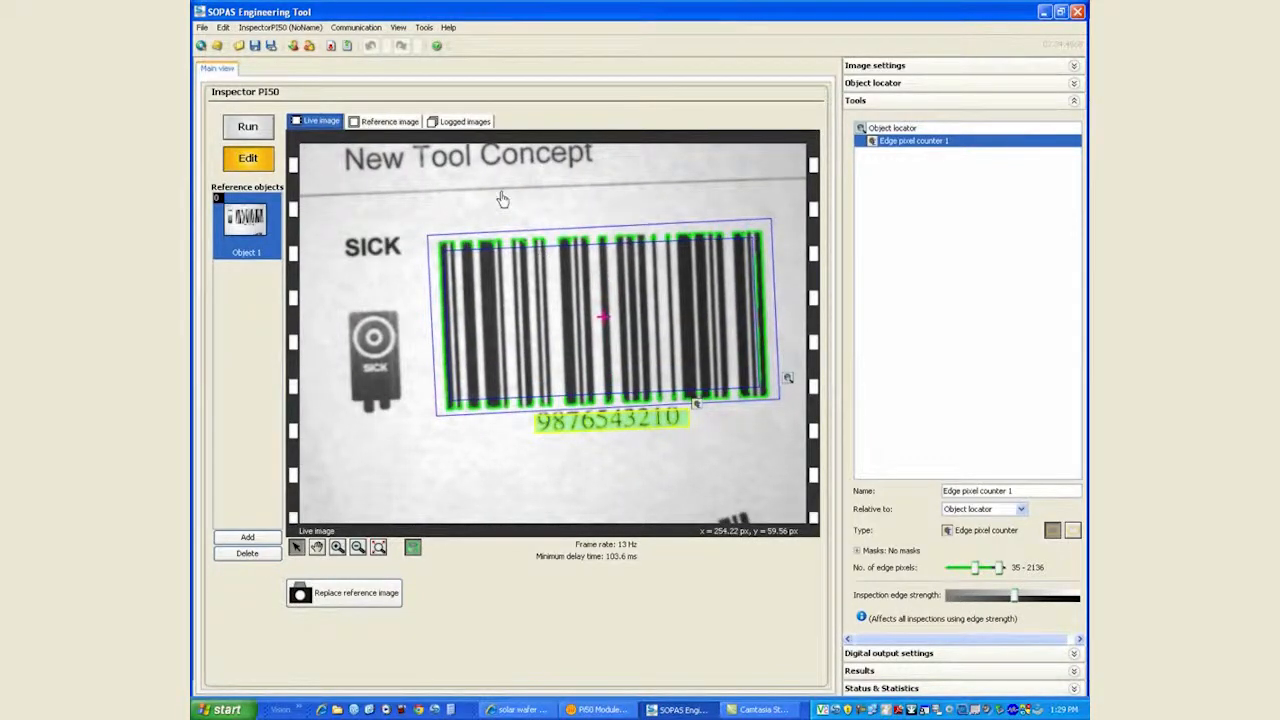
# Step: Add a rectangular blob inspection around the SICK text beside the barcode in the reference image
pyautogui.click(390, 122)
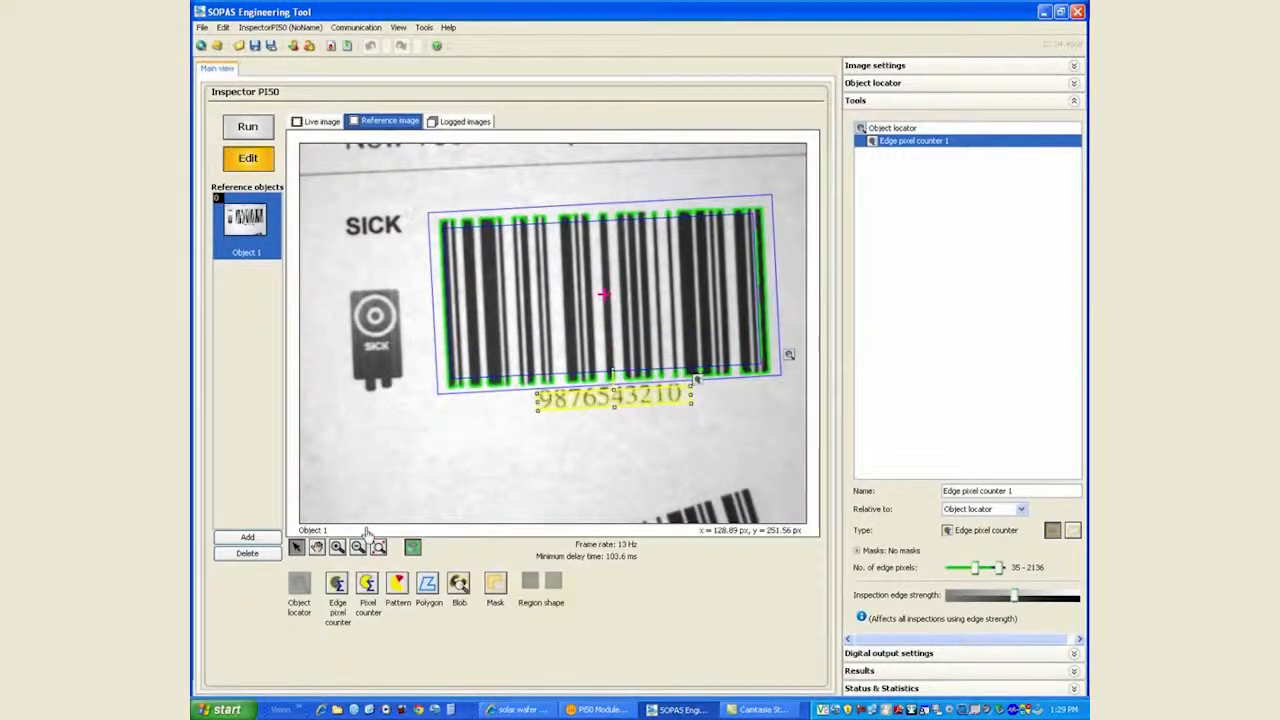
pyautogui.click(458, 585)
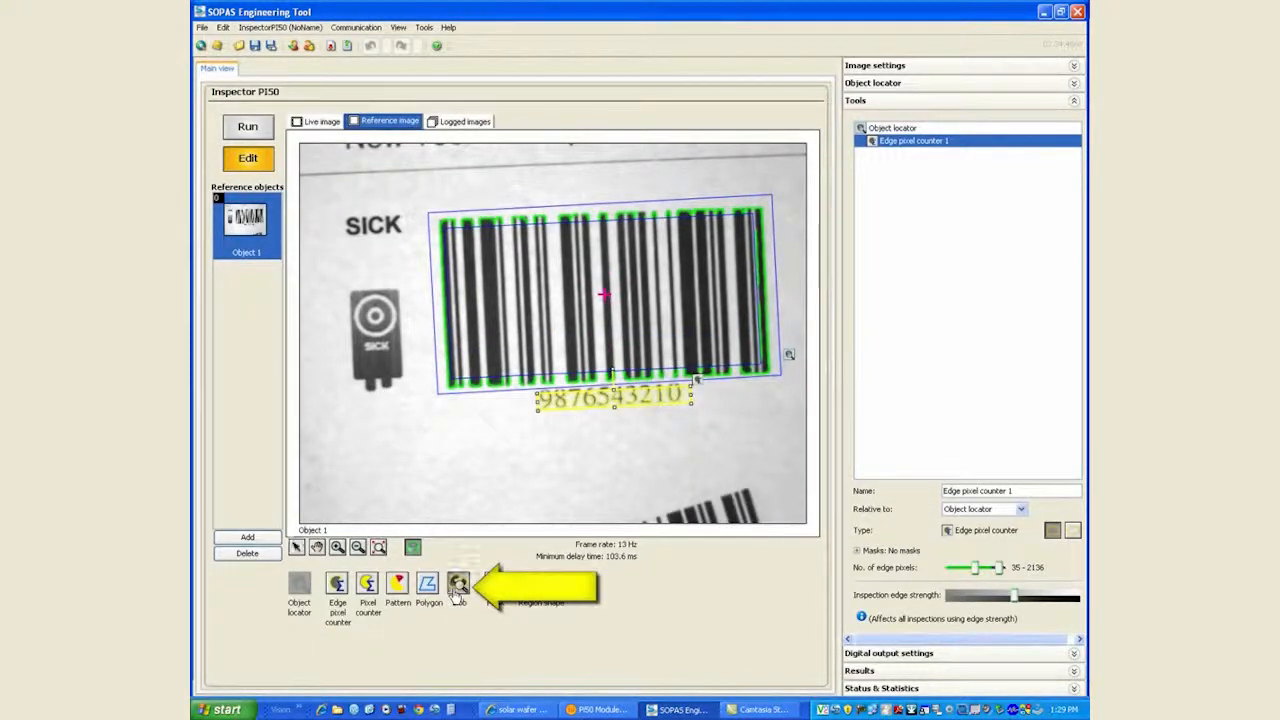
pyautogui.moveTo(340, 211); pyautogui.dragTo(405, 241)
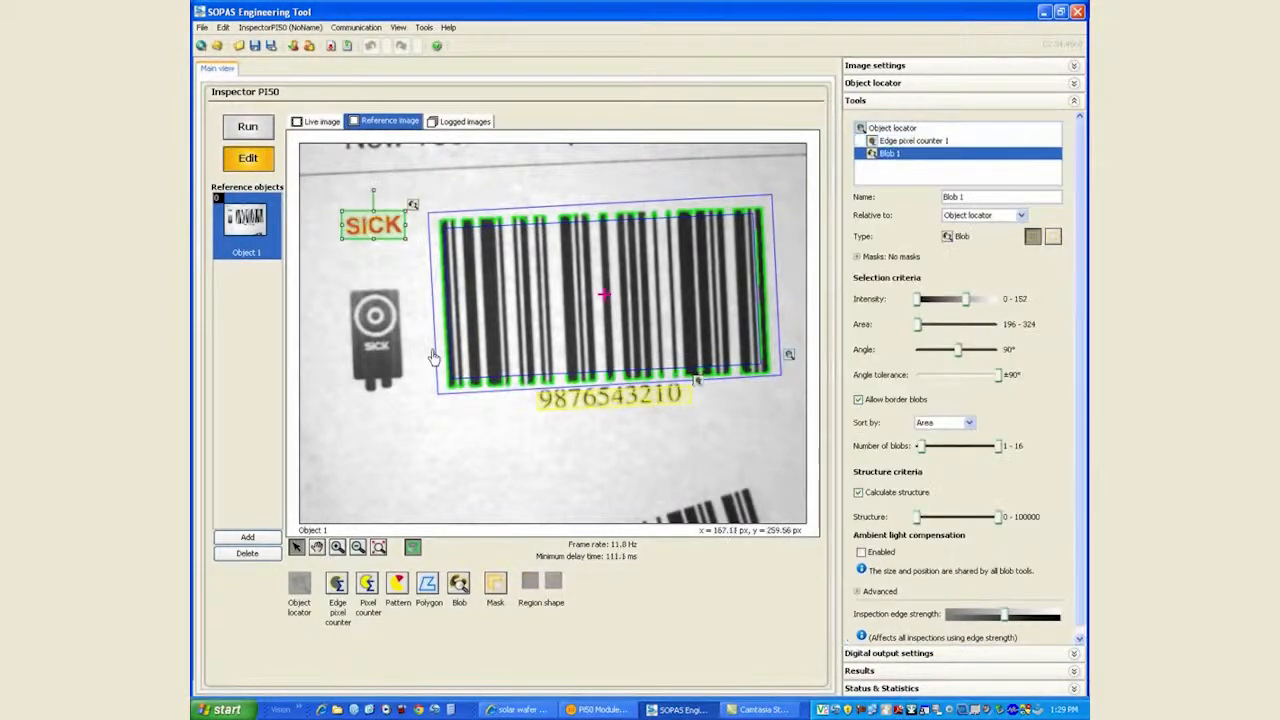
# Step: Examine the SICK text up close and the detailed results of located blobs 0, 1 and 2
pyautogui.click(337, 547)
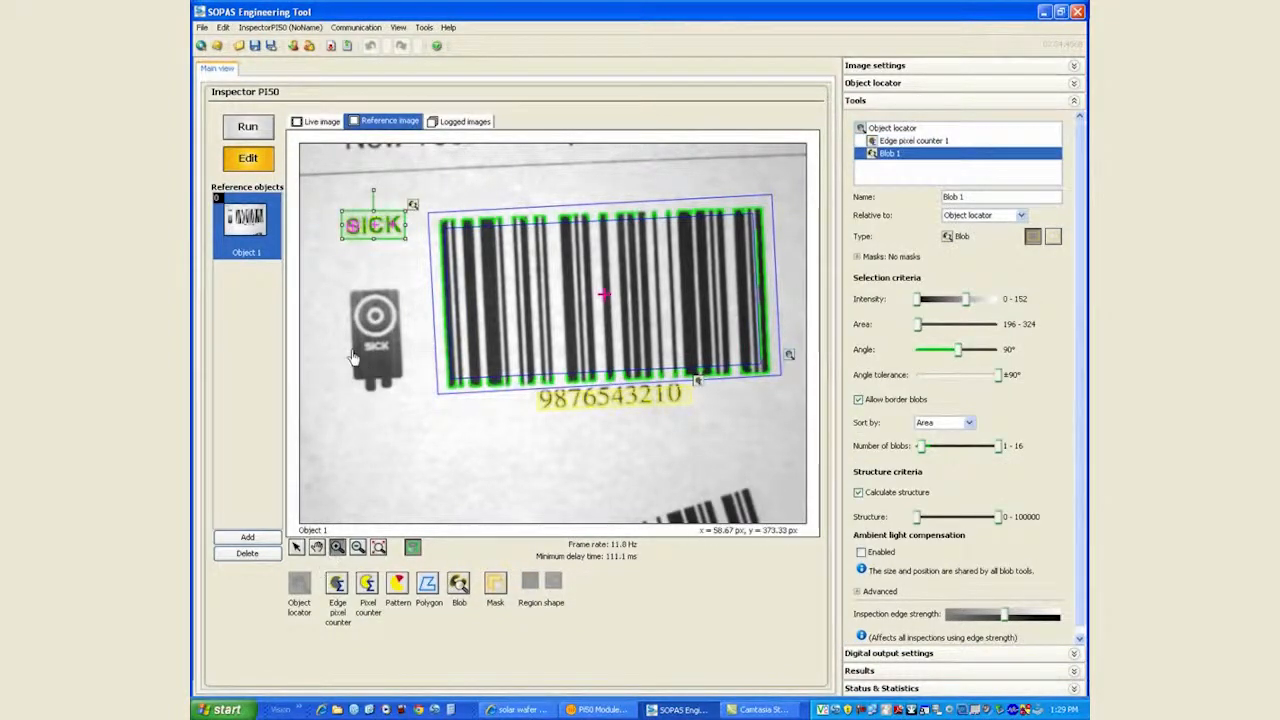
pyautogui.click(376, 248)
pyautogui.click(376, 248)
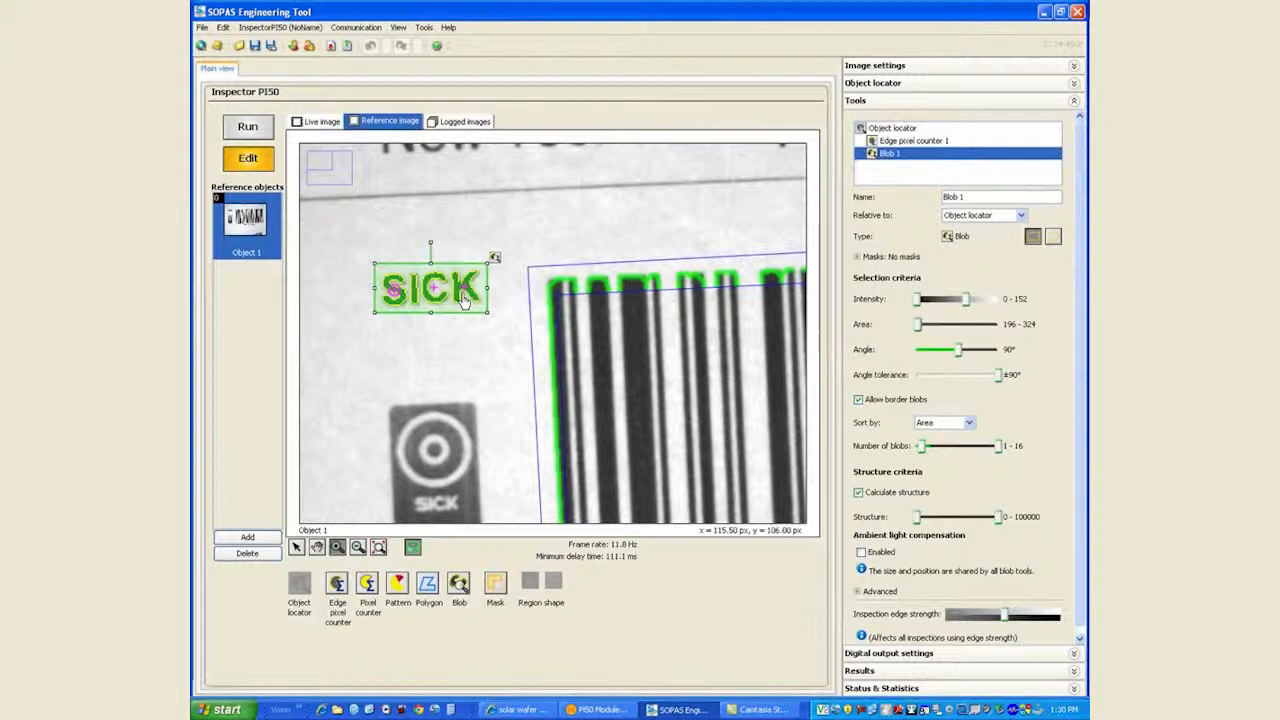
pyautogui.click(888, 101)
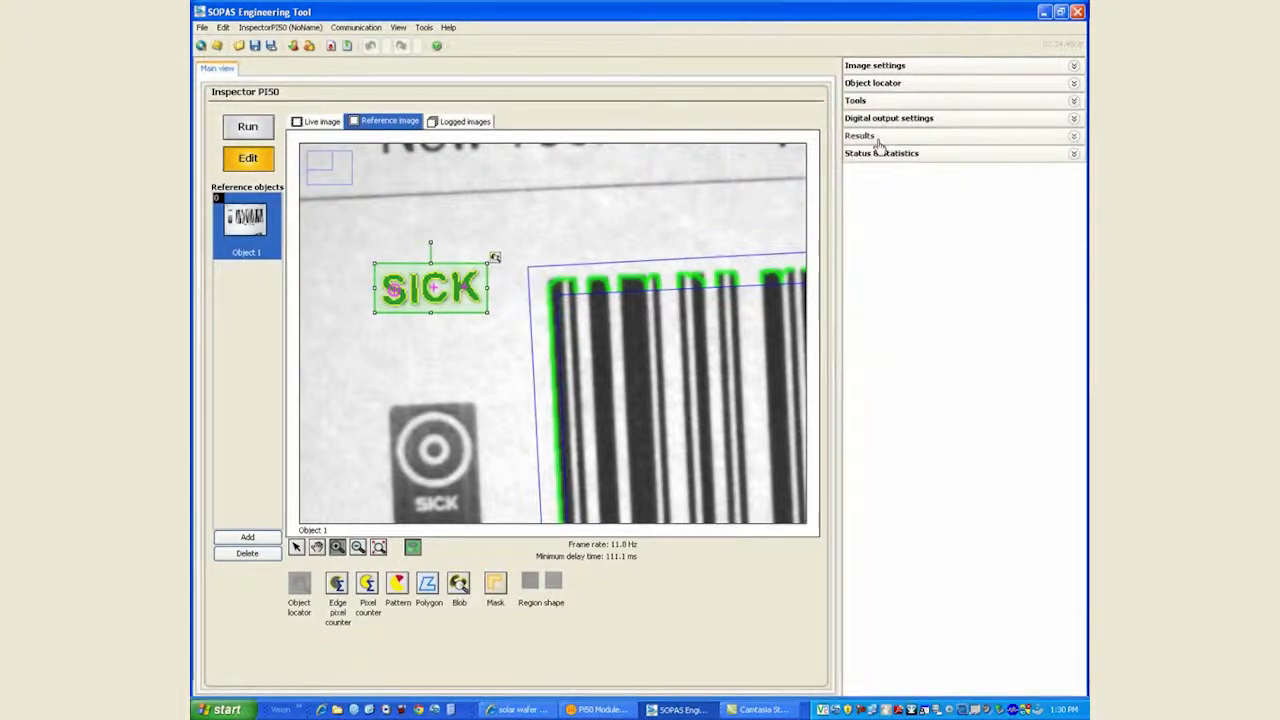
pyautogui.click(877, 138)
pyautogui.click(926, 358)
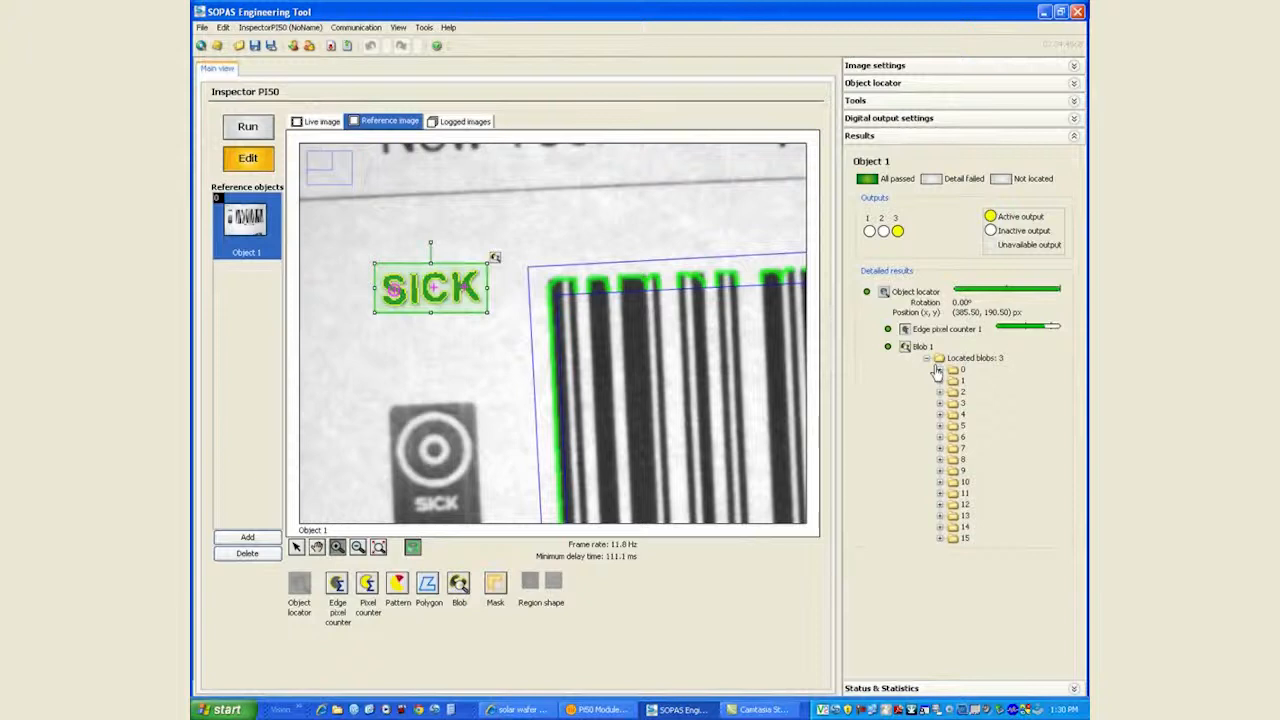
pyautogui.click(939, 370)
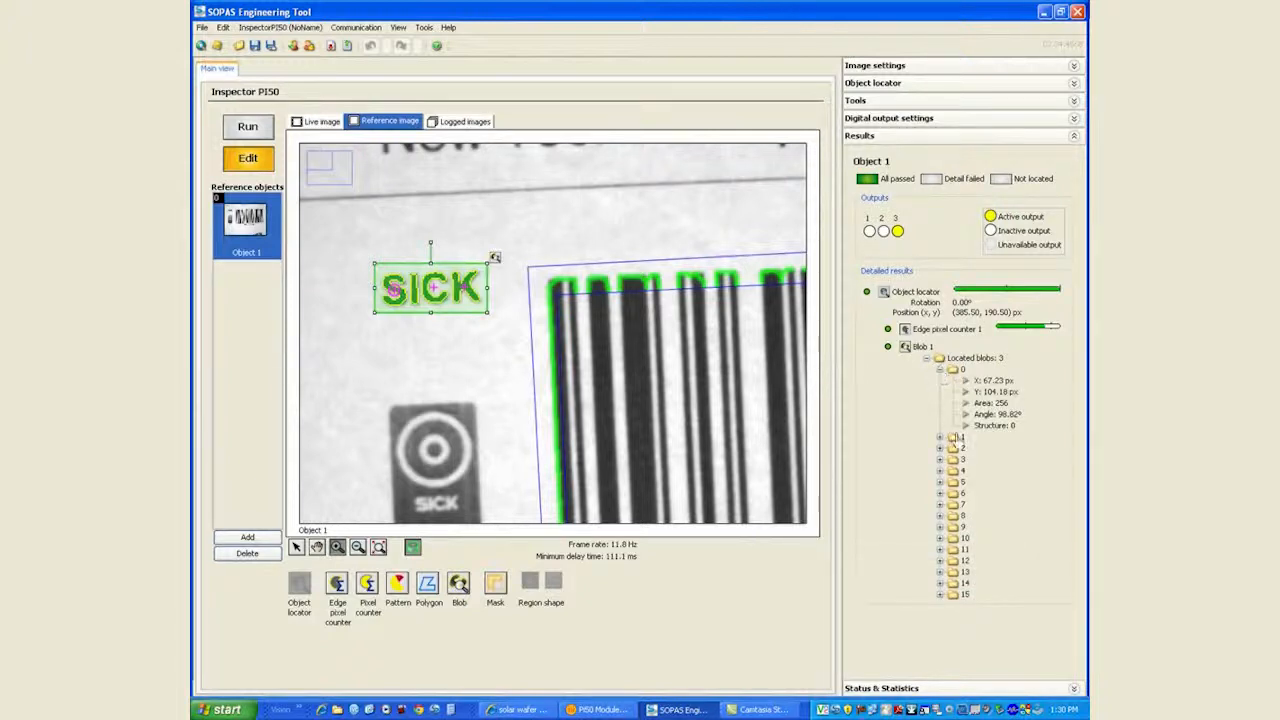
pyautogui.click(940, 437)
pyautogui.click(940, 506)
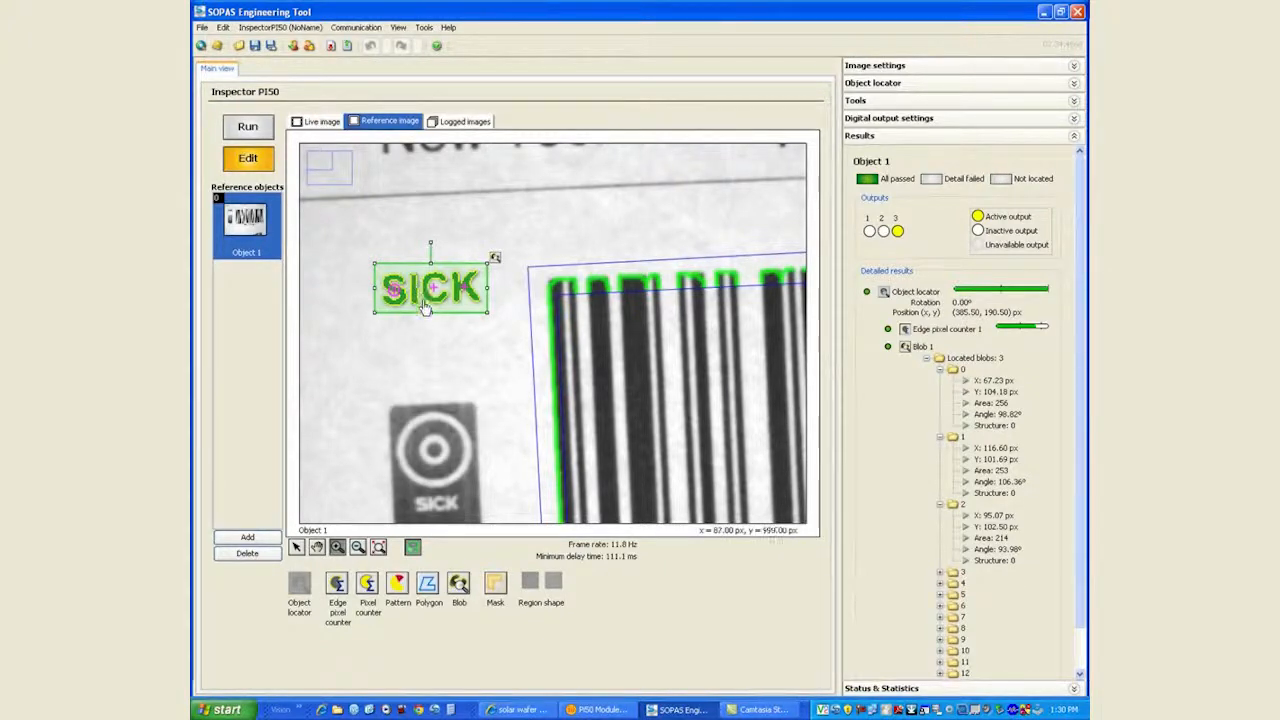
# Step: Lower the blob tool's minimum area to set the range 81 - 324, and examine the detailed results of blobs 3 and 4
pyautogui.click(883, 101)
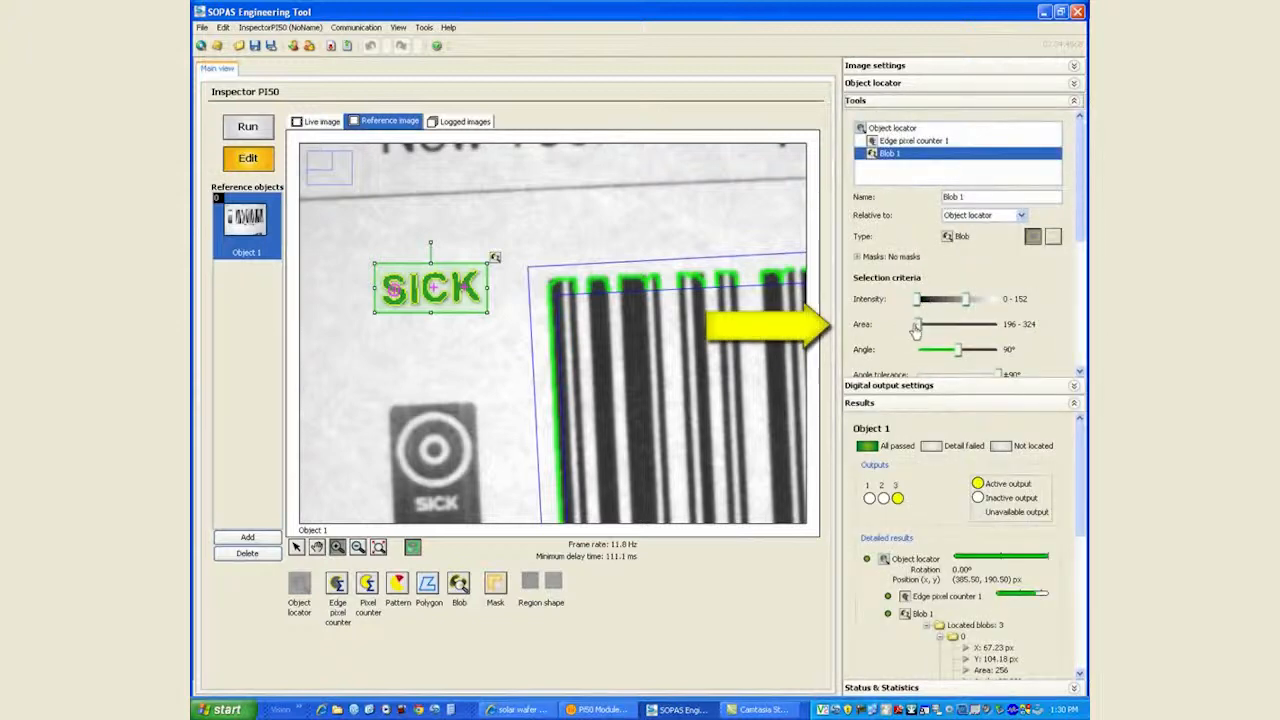
pyautogui.moveTo(918, 328); pyautogui.dragTo(916, 328)
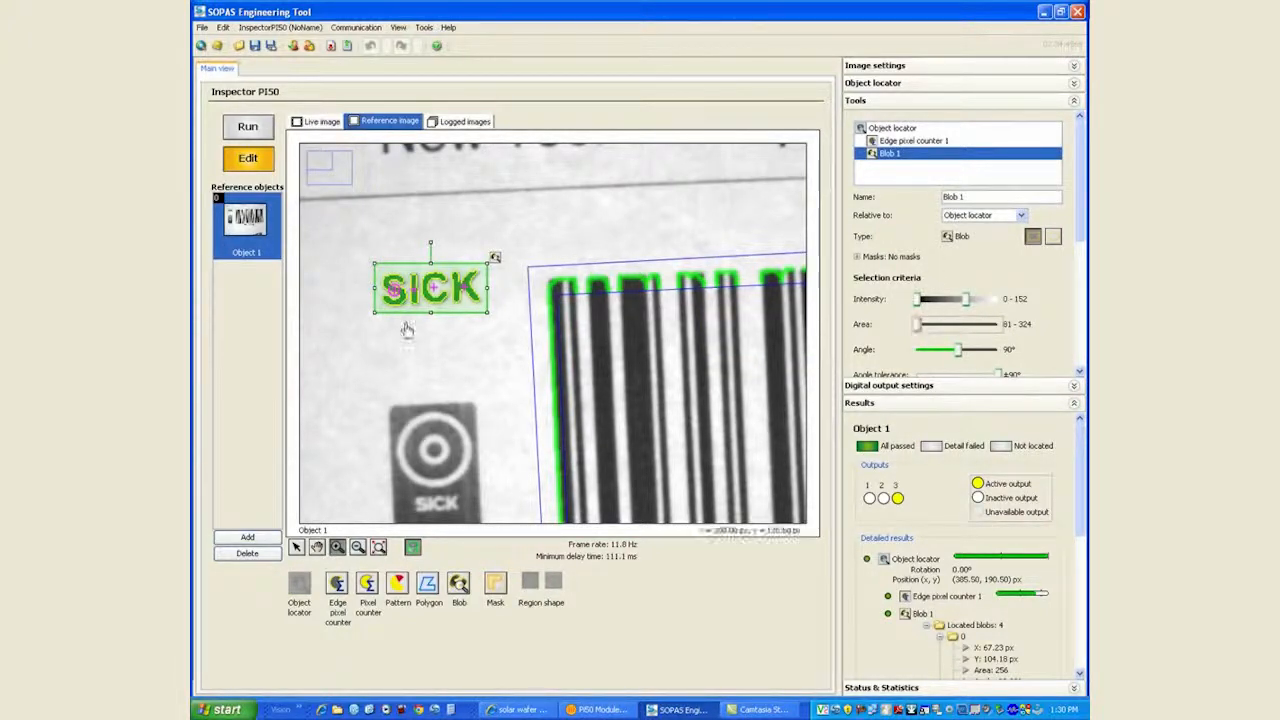
pyautogui.click(884, 101)
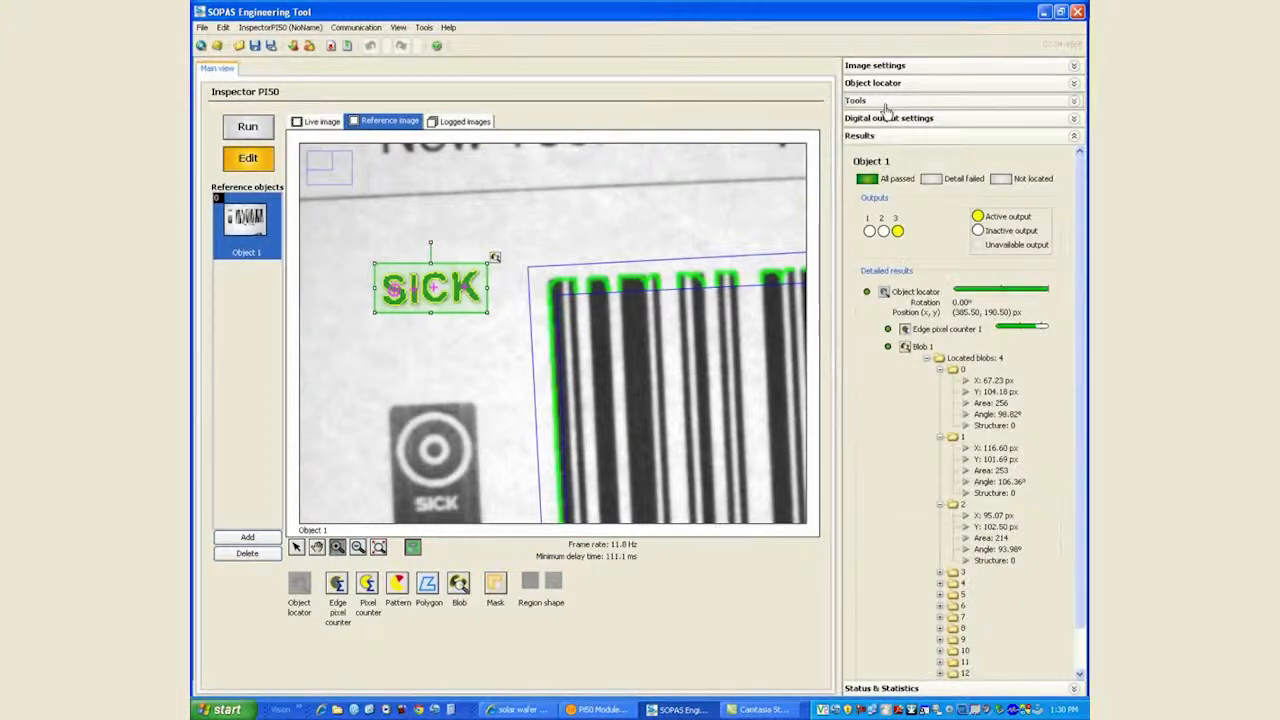
pyautogui.click(940, 572)
pyautogui.scroll(-3, 1081, 542)
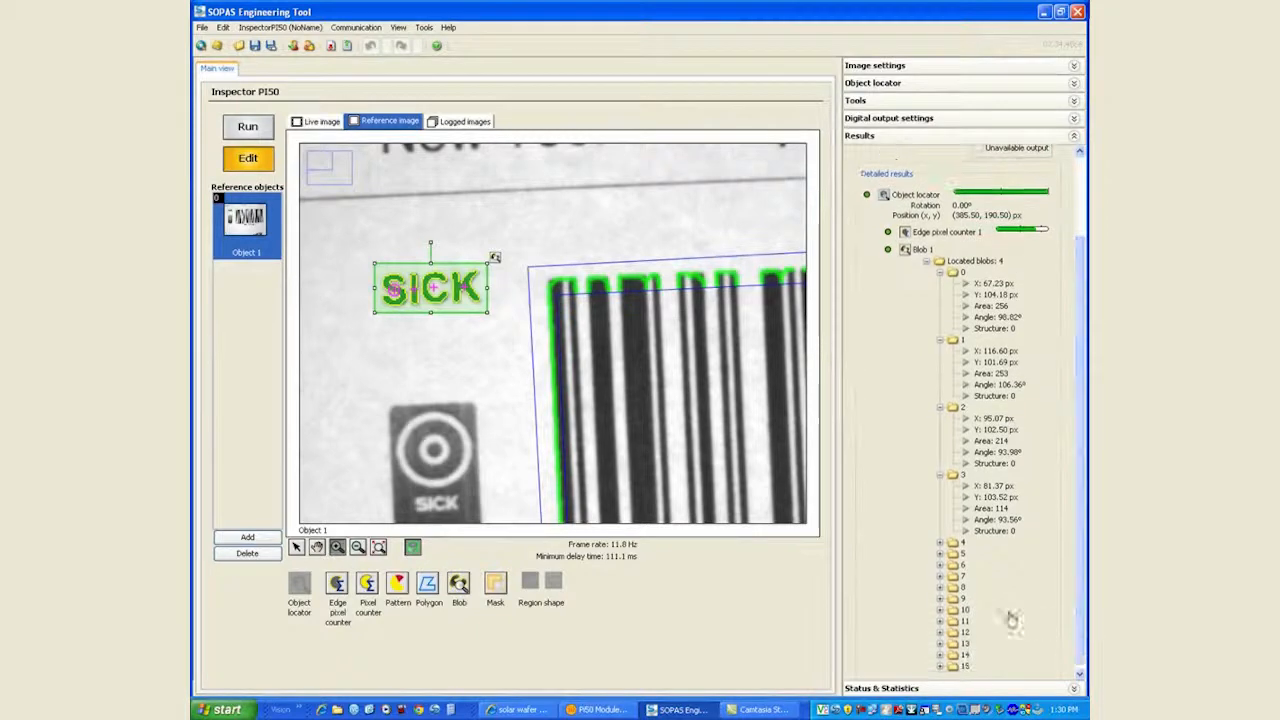
pyautogui.click(940, 543)
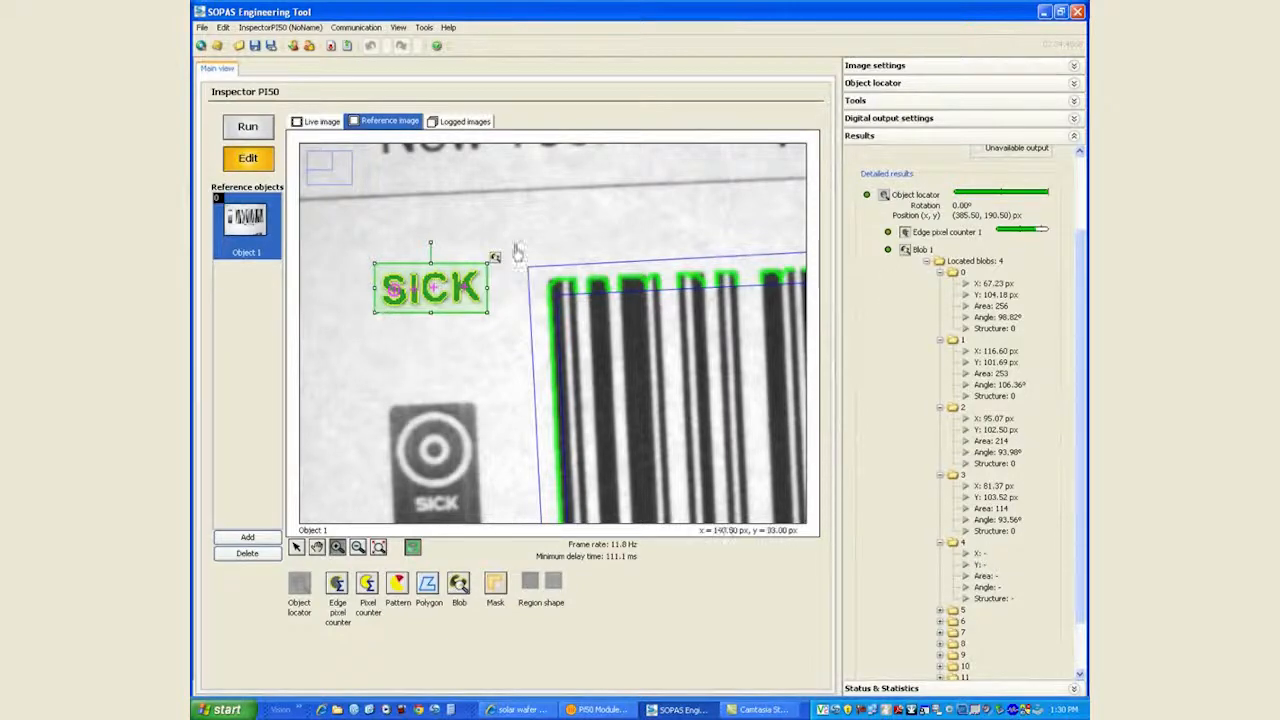
# Step: Add a rectangular pattern inspection around the dark sensor picture below the SICK text
pyautogui.click(899, 101)
pyautogui.scroll(-3, 1080, 225)
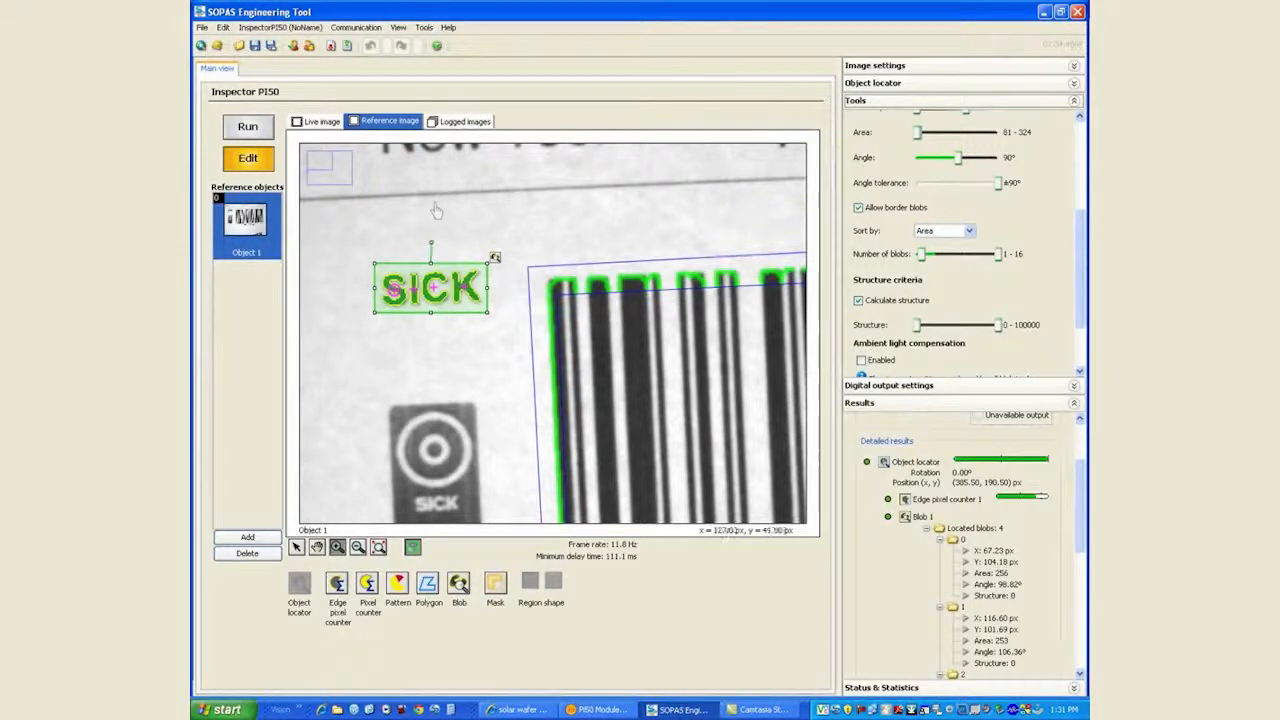
pyautogui.click(378, 550)
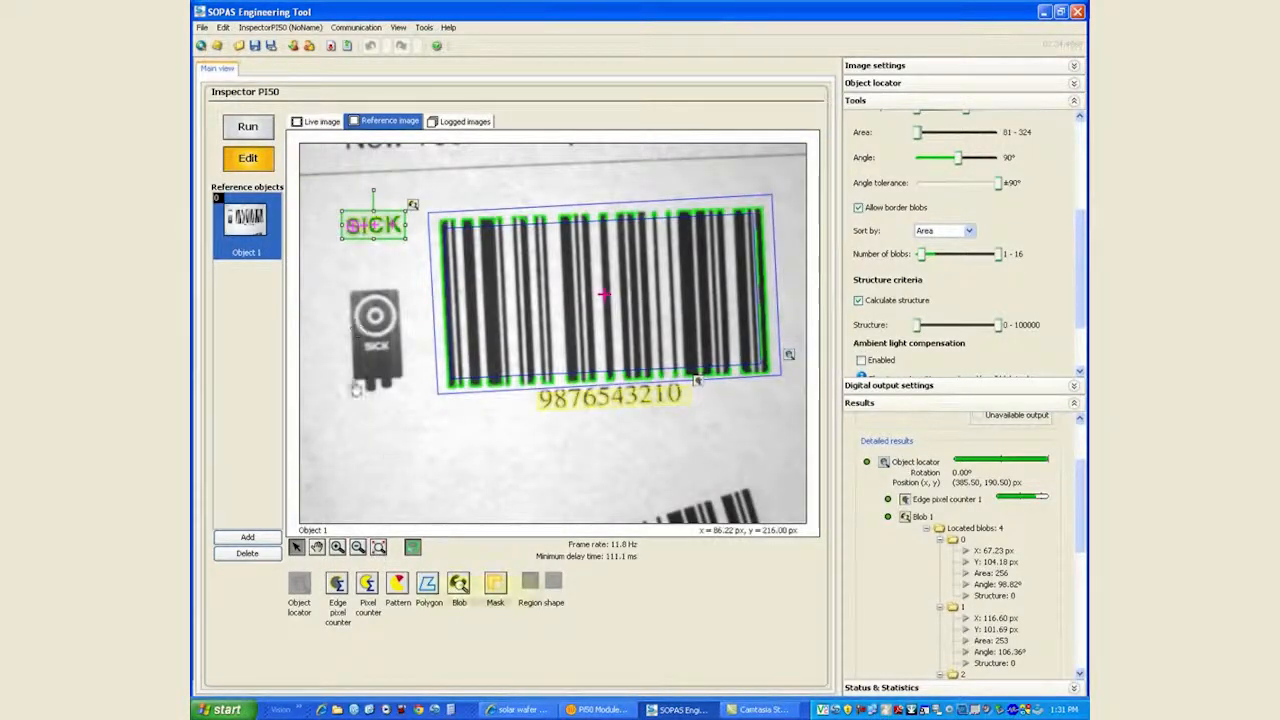
pyautogui.click(398, 590)
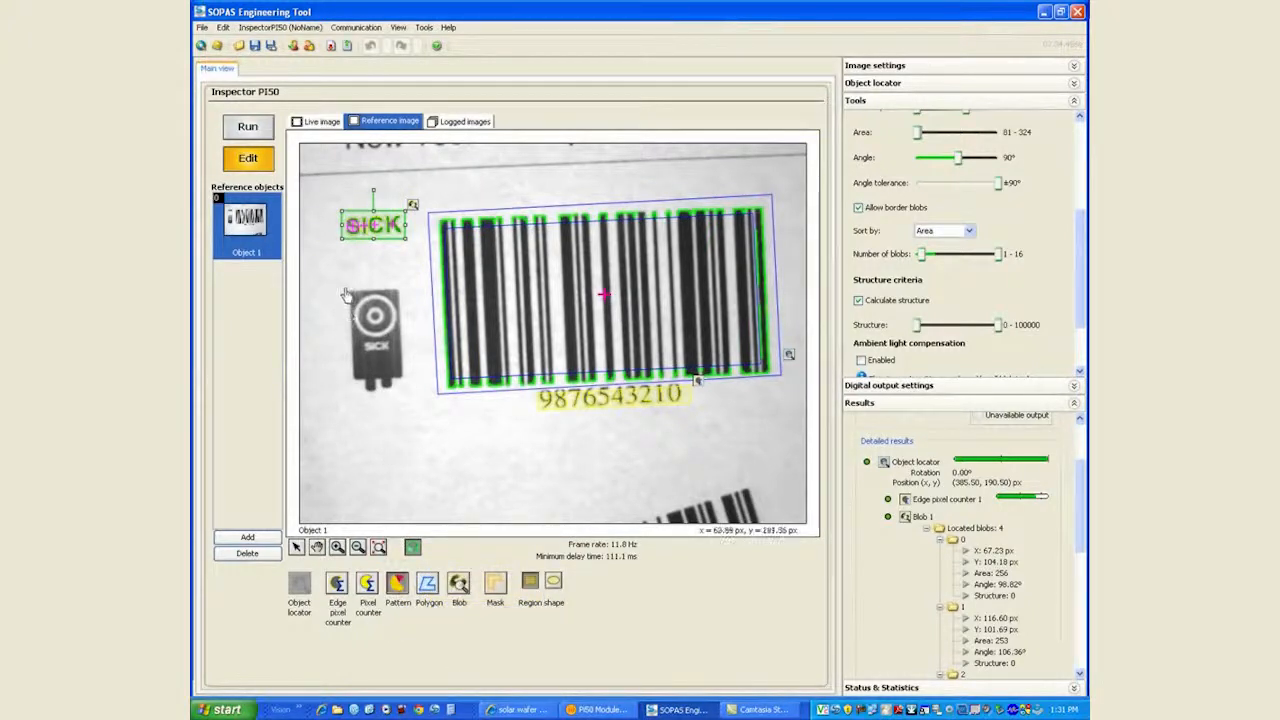
pyautogui.moveTo(344, 288); pyautogui.dragTo(410, 400)
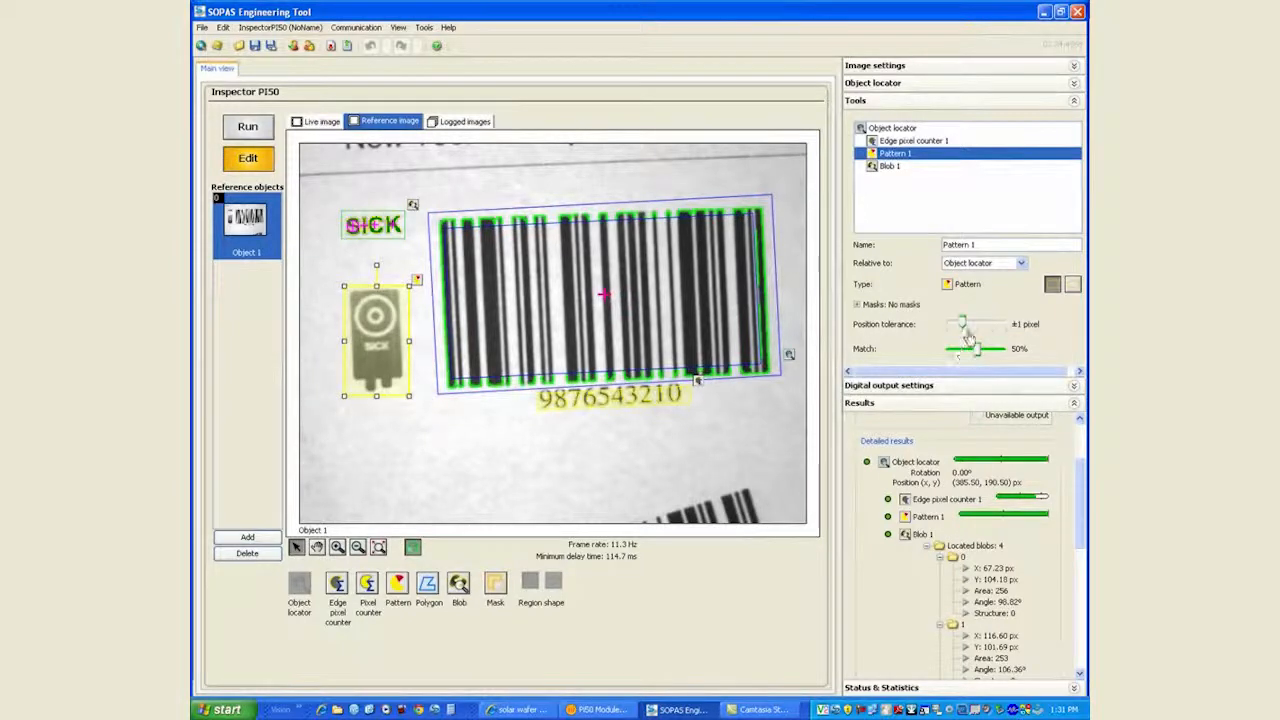
# Step: Set the pattern tool's position tolerance to ±4 pixels and its match to 70%, and collapse the located blobs in the detailed results
pyautogui.moveTo(962, 328); pyautogui.dragTo(1003, 326)
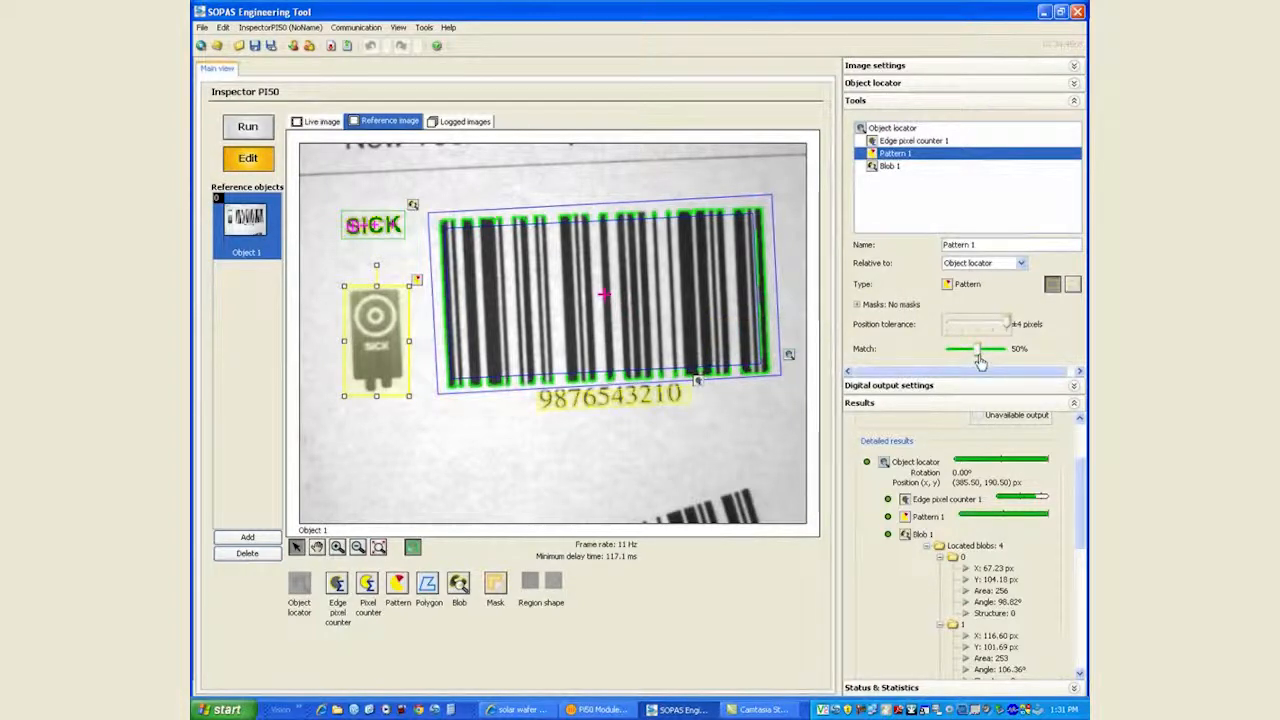
pyautogui.moveTo(980, 355); pyautogui.dragTo(986, 356)
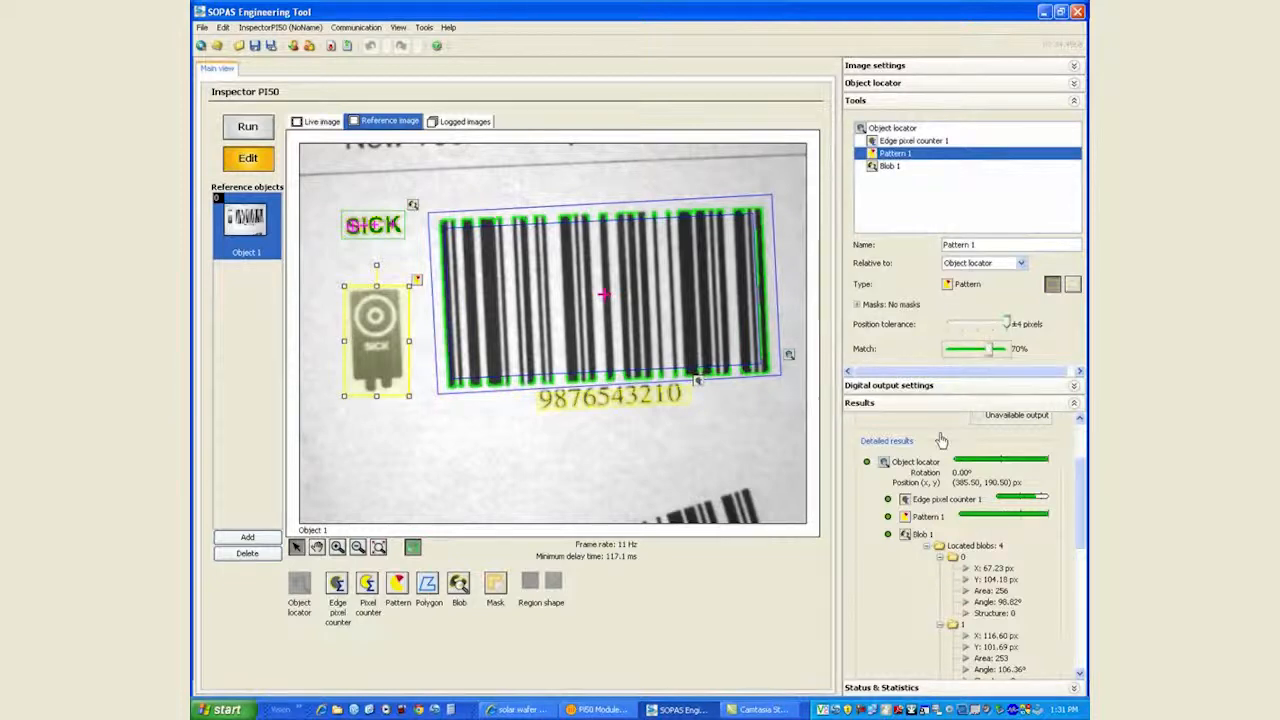
pyautogui.click(927, 546)
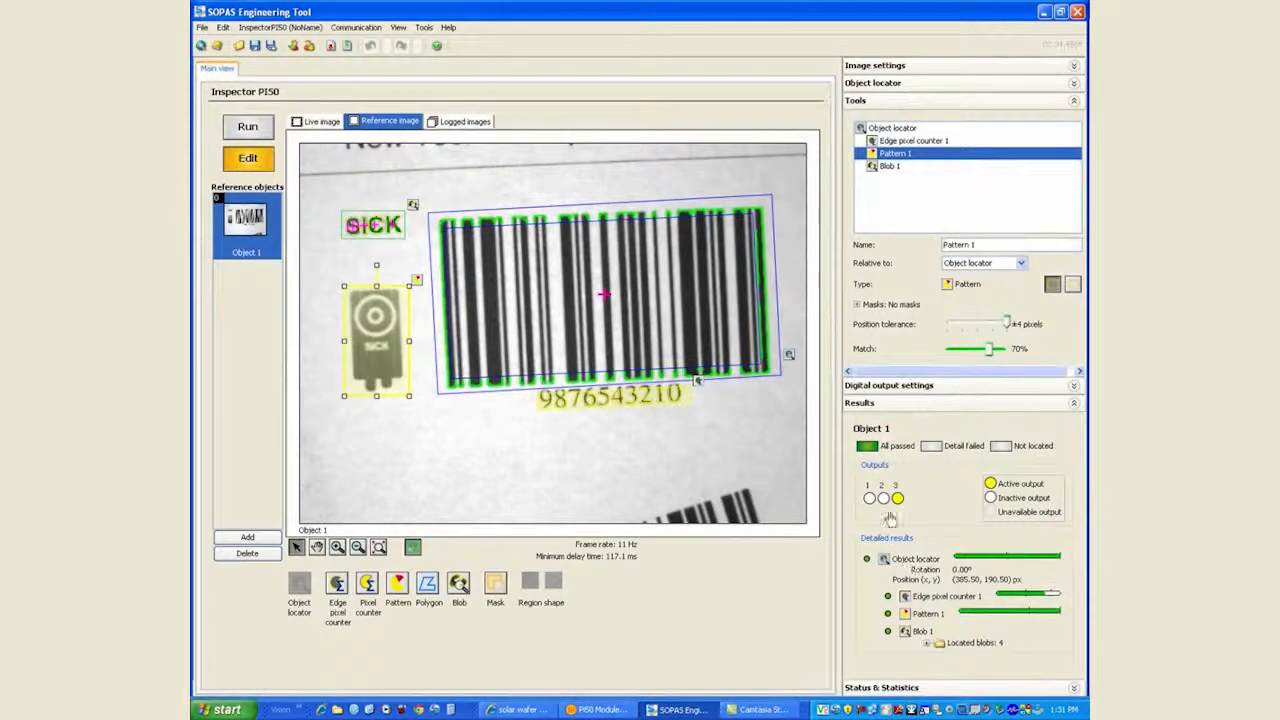
pyautogui.click(938, 100)
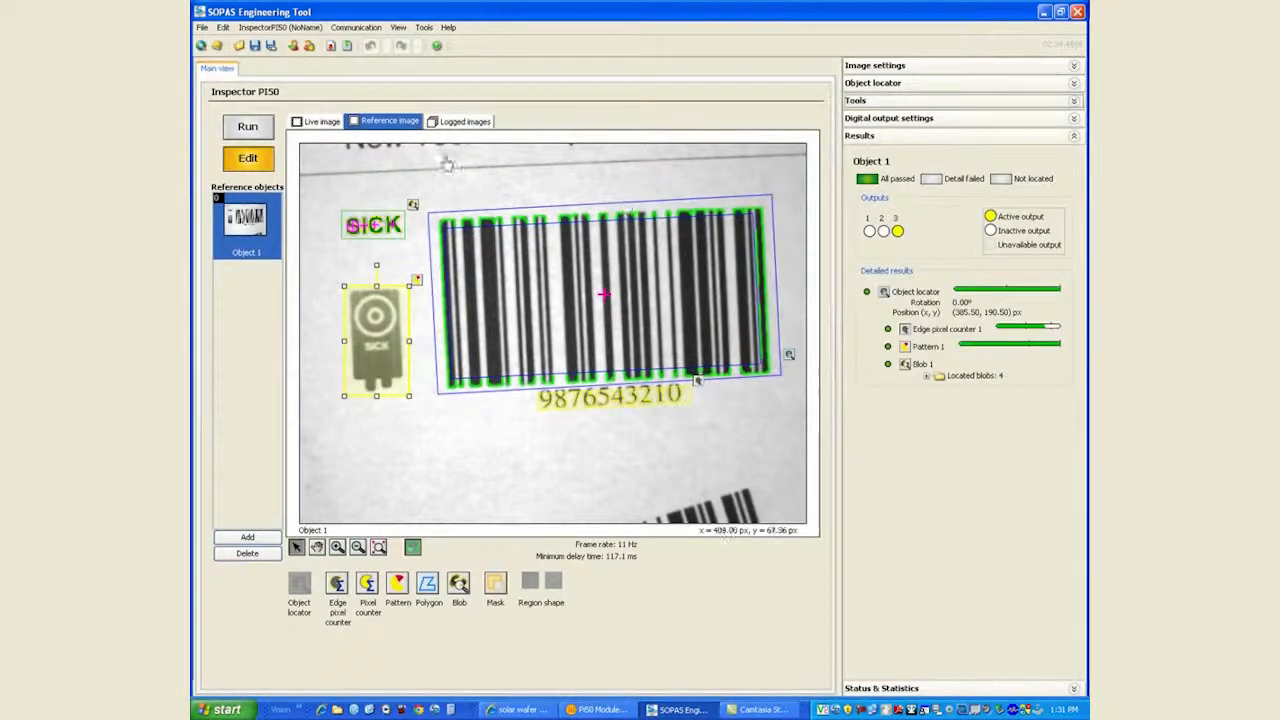
# Step: Switch to the live image and set the Pattern 1 tool's position reference to Fixed in field of view
pyautogui.click(320, 121)
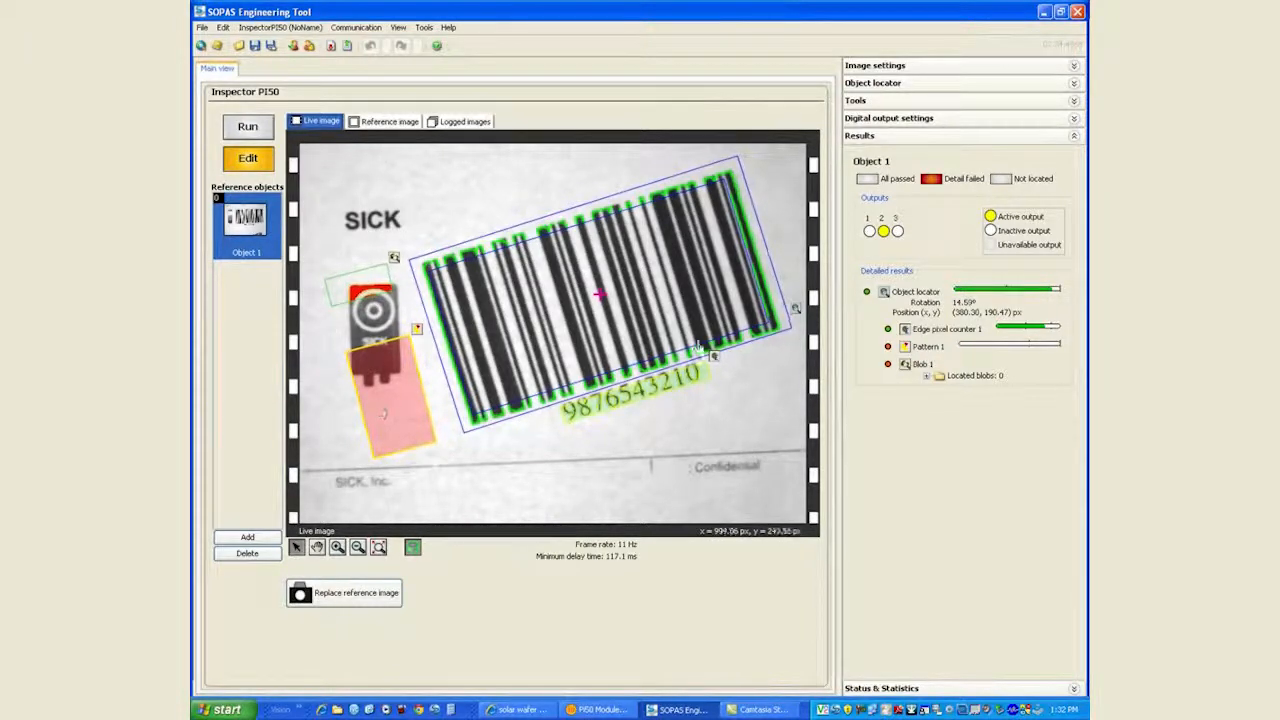
pyautogui.click(910, 100)
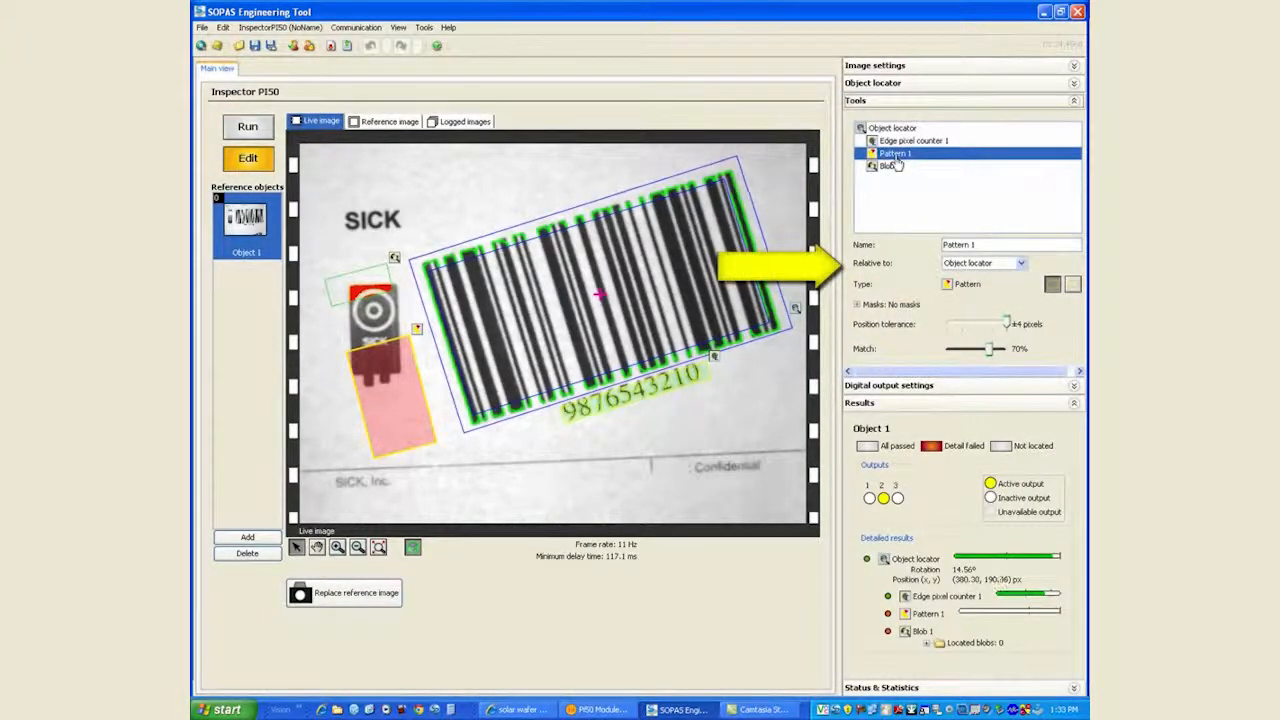
pyautogui.click(985, 263)
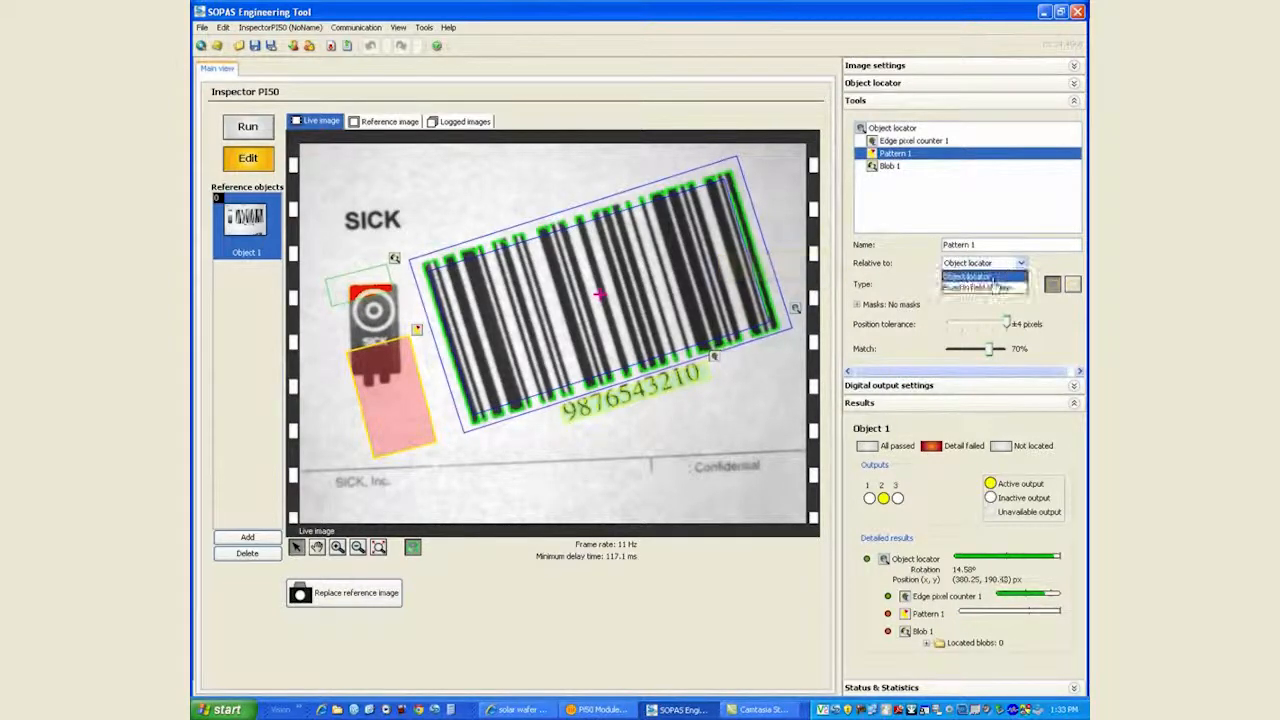
pyautogui.click(990, 288)
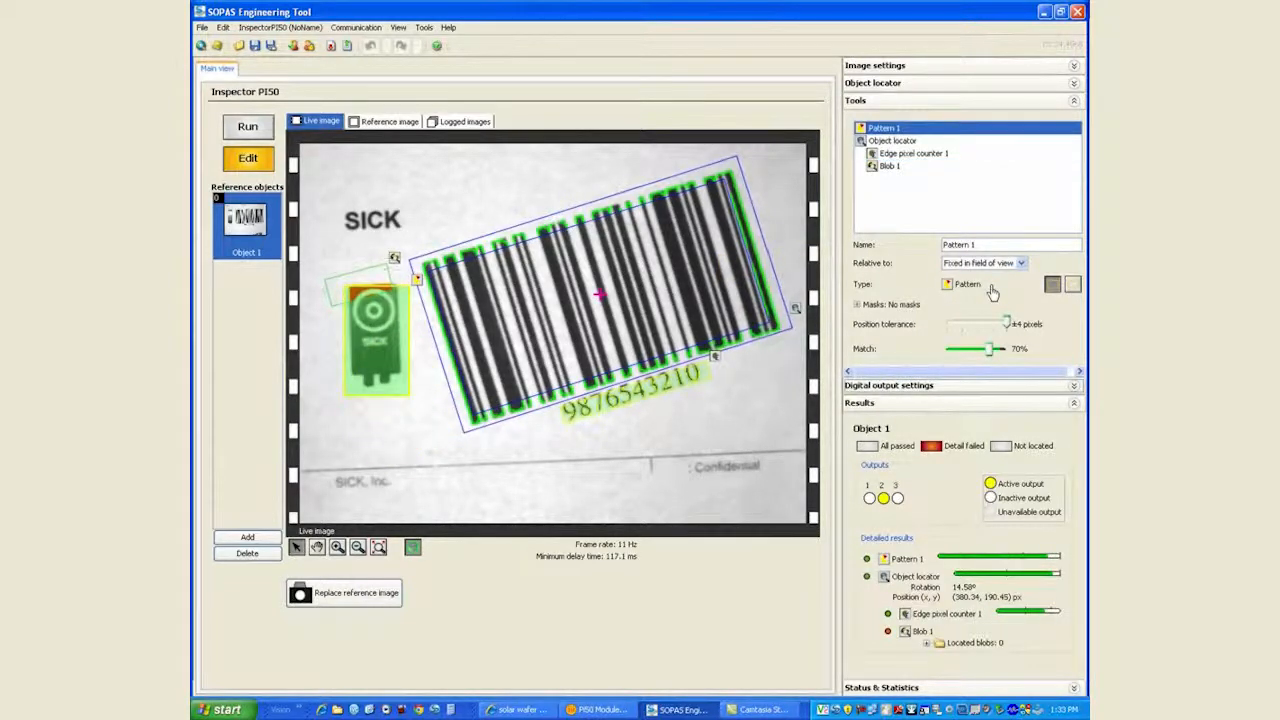
# Step: Make the Blob 1 tool's region on the SICK text relative to Fixed in field of view
pyautogui.click(890, 166)
pyautogui.click(976, 222)
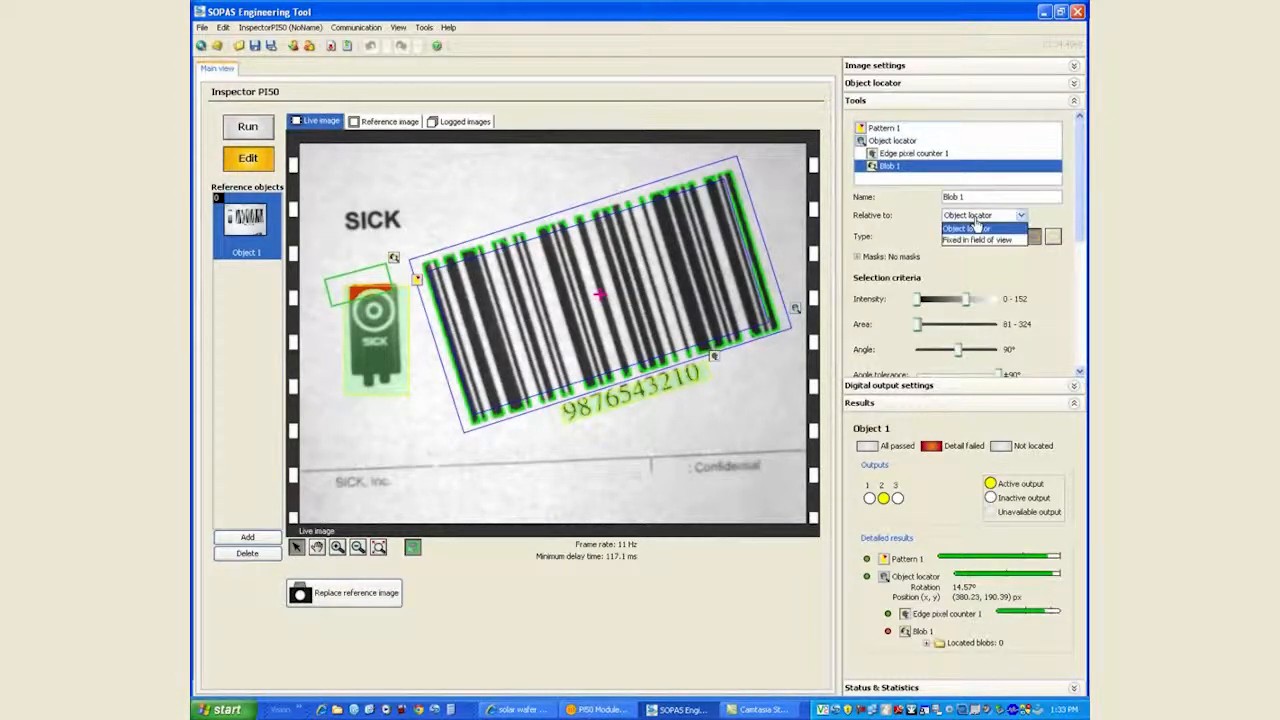
pyautogui.click(977, 242)
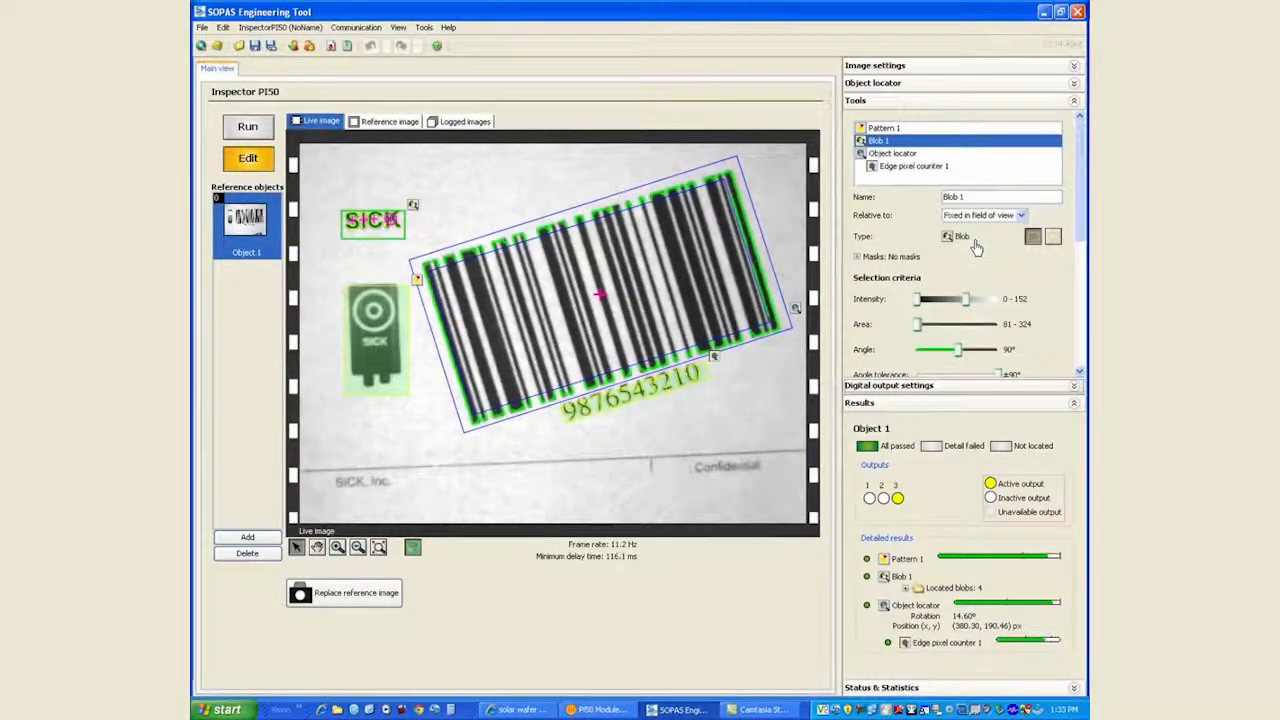